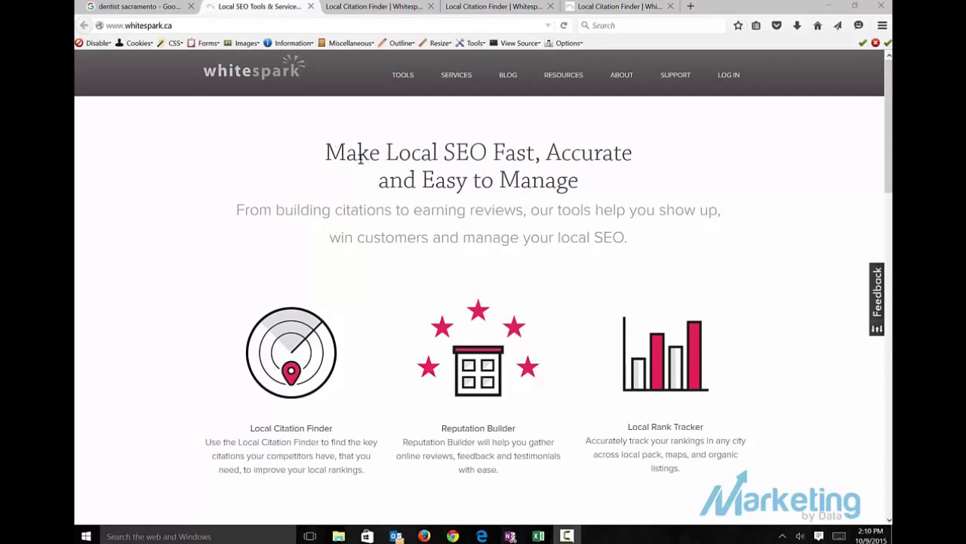
Show the 'dentist sacramento' Google results down to the local pack with Natomas Dental and Access Dental.
click(132, 5)
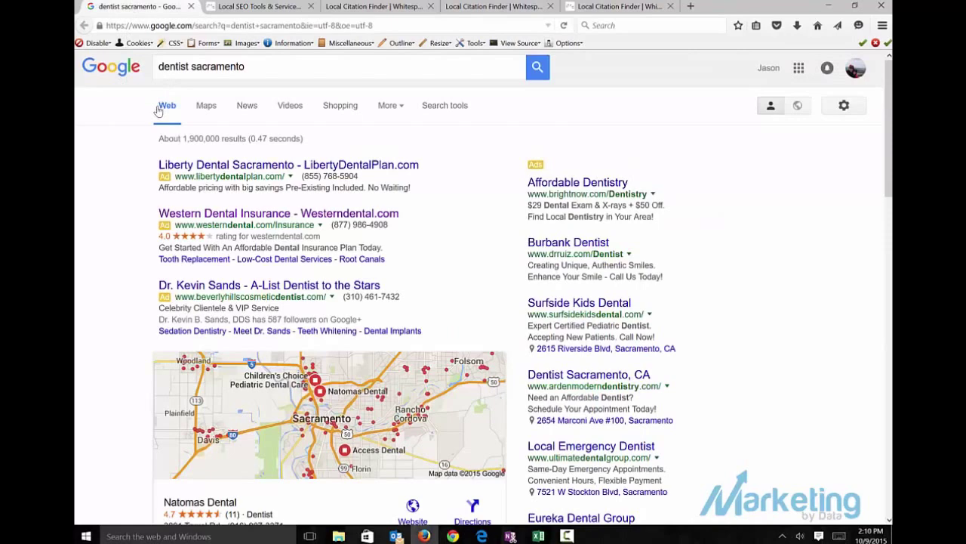
scroll(131, 207, down, 2)
scroll(131, 207, down, 4)
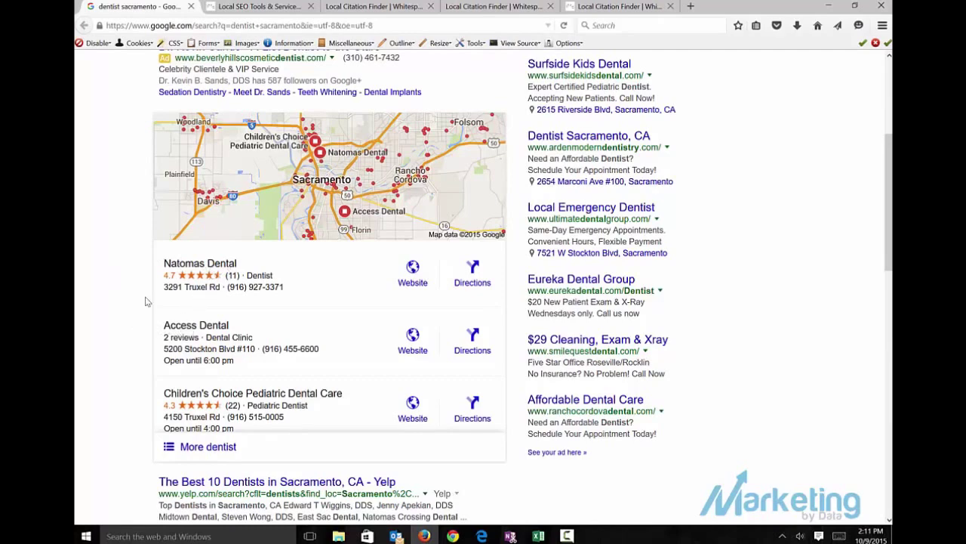
Bring up the Whitespark Business Search form holding Access Dental, Sacramento, California, United States.
click(253, 7)
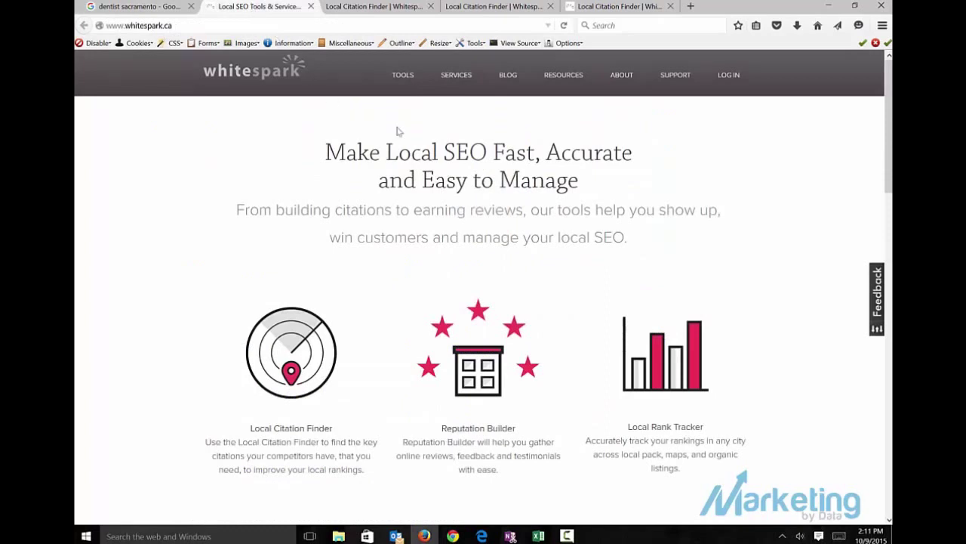
click(376, 9)
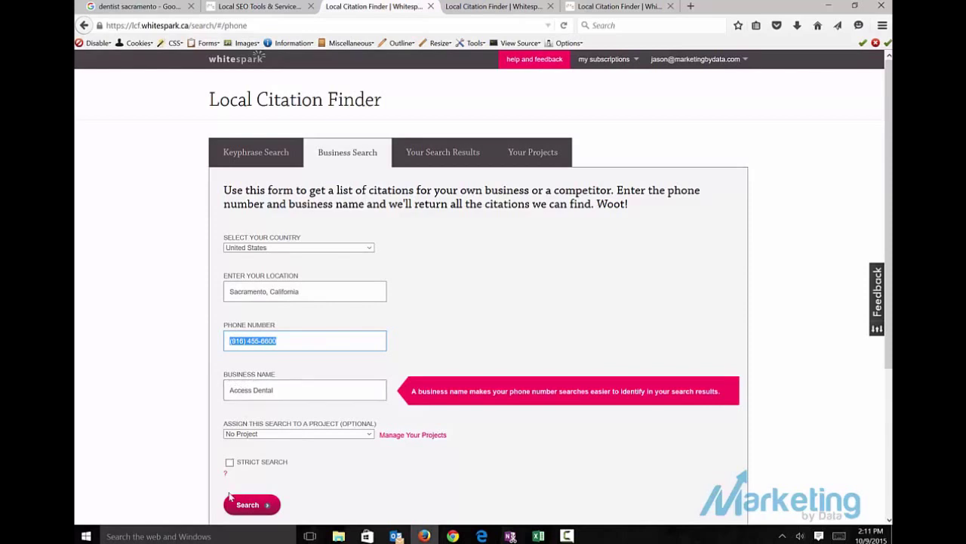
Show Your Search Results listing Access Dental (172 sources) and Natomas Dental (157), with the selection cleared.
click(484, 6)
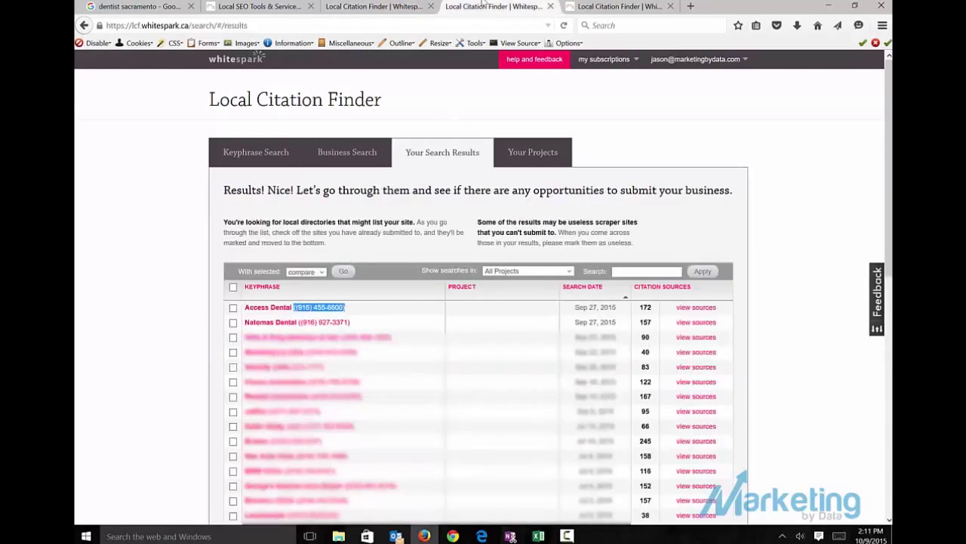
click(421, 234)
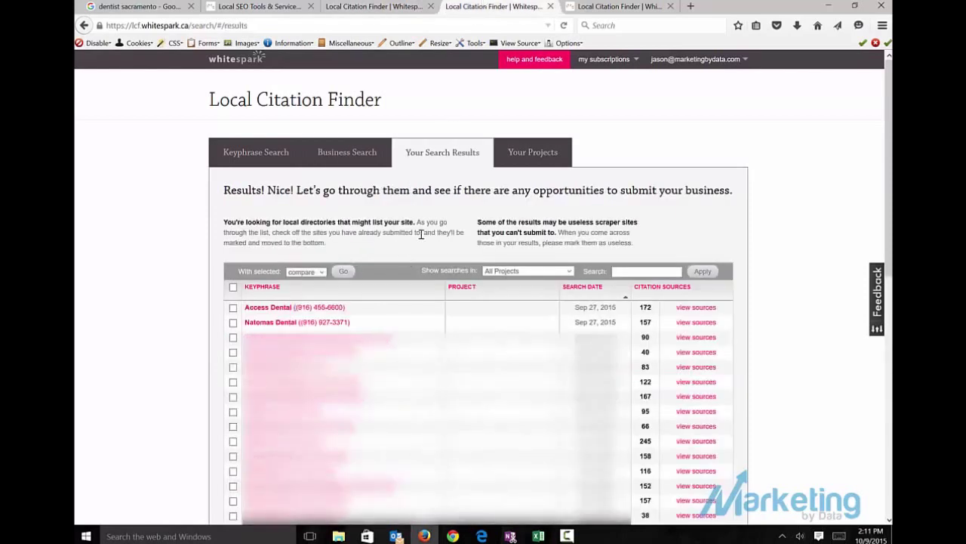
Export Access Dental's citation sources to CSV and open them in Excel.
click(690, 310)
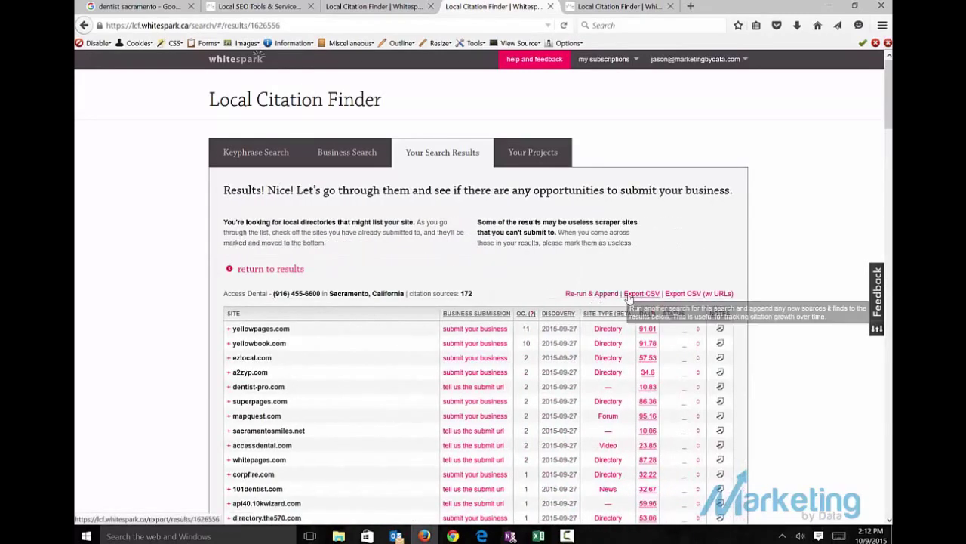
click(641, 294)
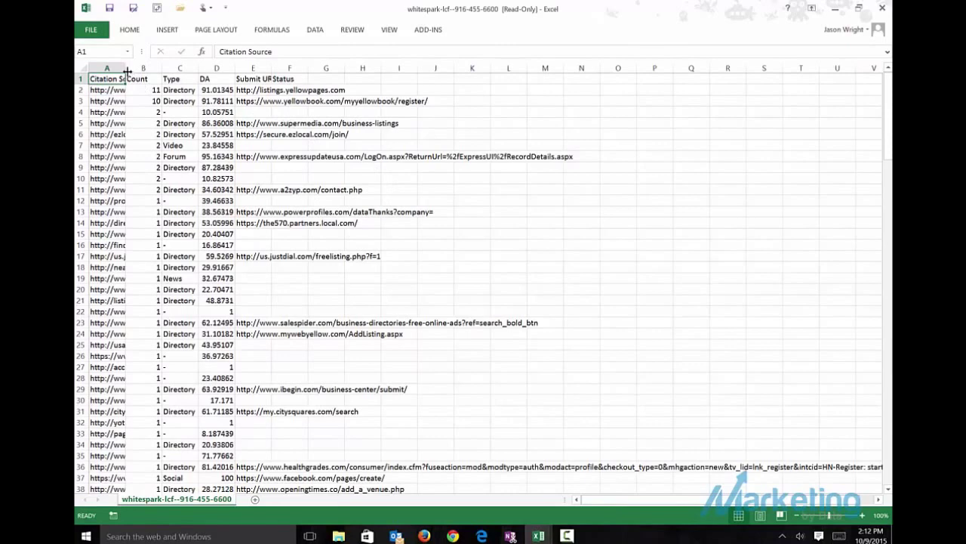
Widen column A to fit the URLs, then return Whitespark to the search results list.
double_click(126, 72)
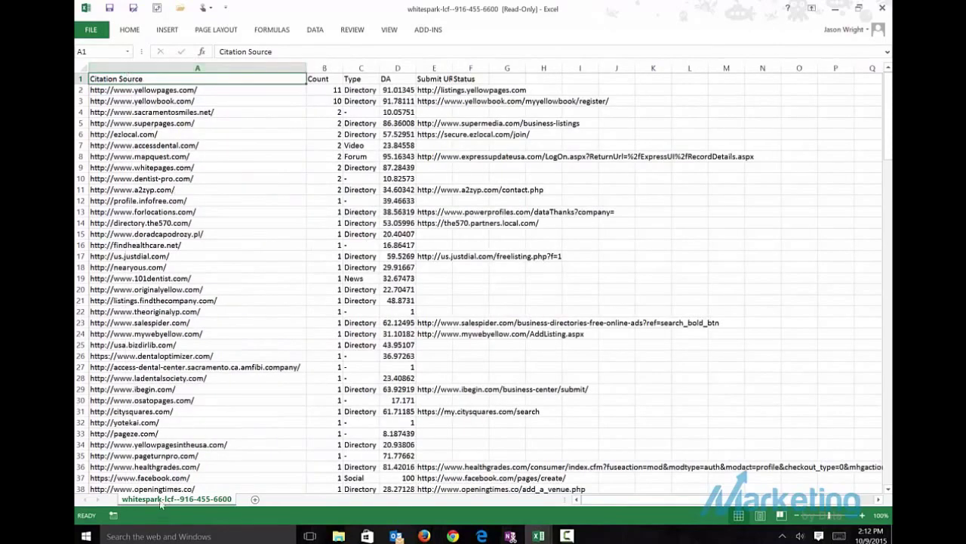
key(alt+Tab)
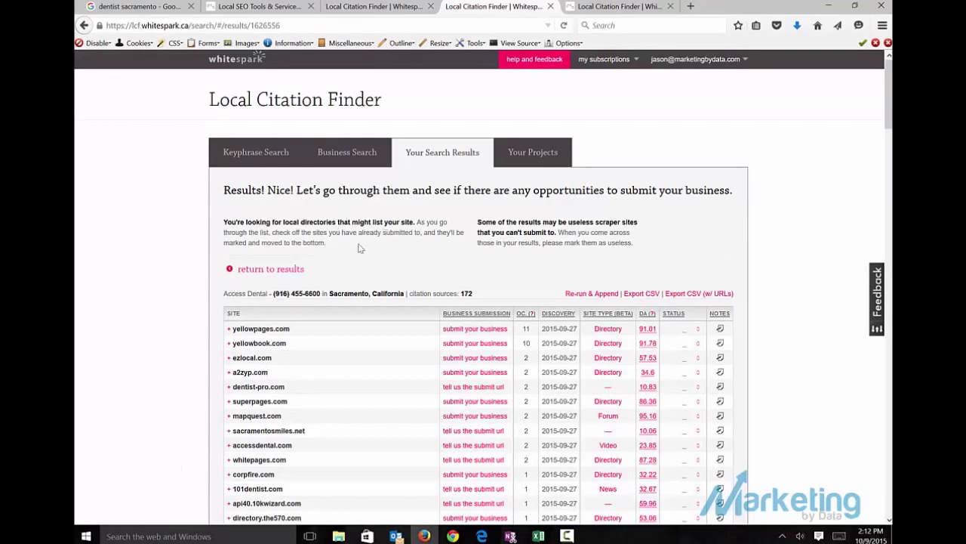
click(254, 269)
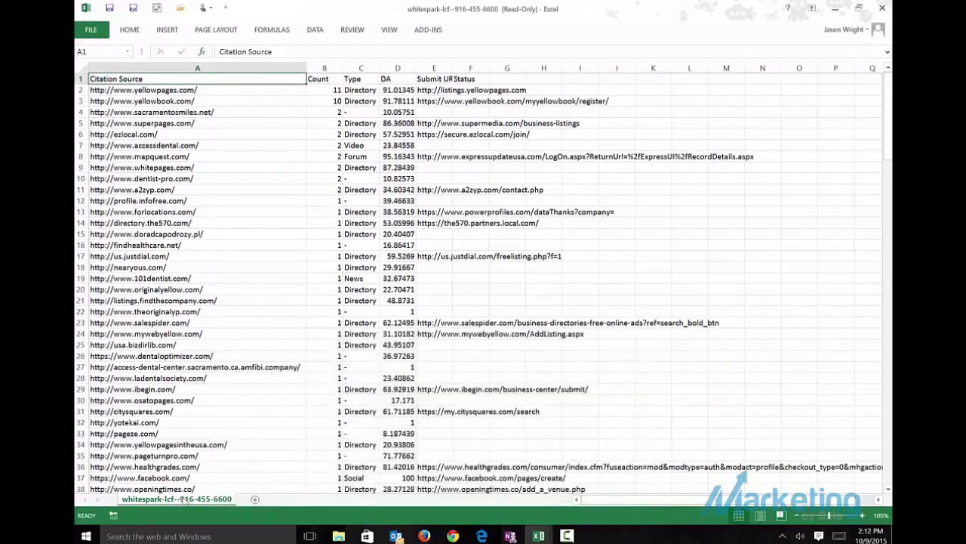
Rename the citation sheet to 'Accesss Dental'.
double_click(184, 499)
text(Acces)
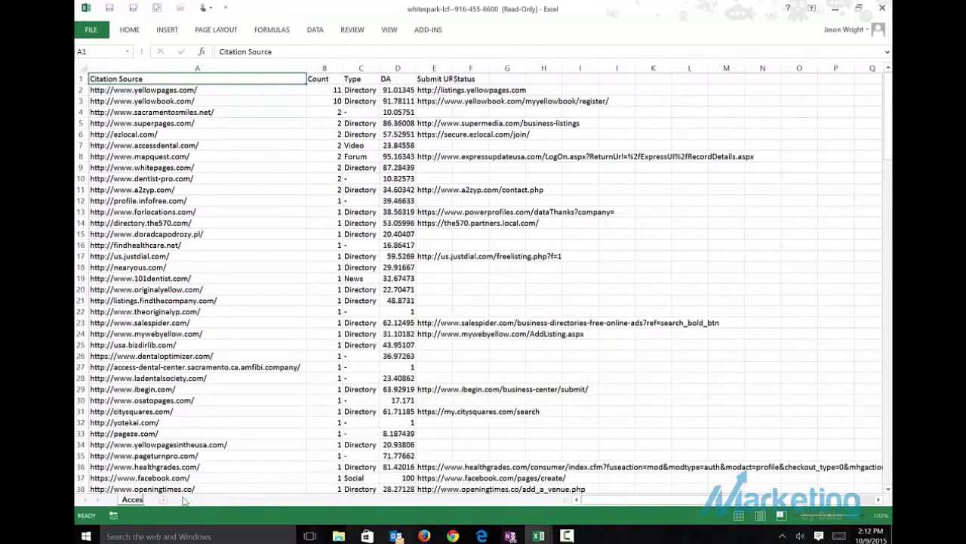
text(ss Dental)
key(Return)
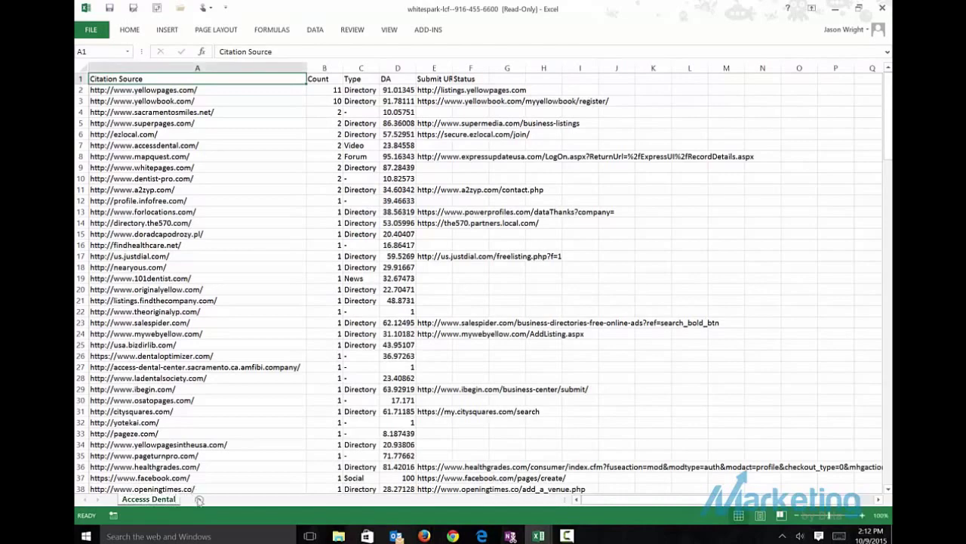
Add a new blank sheet named 'Natamos Dental'.
click(198, 500)
key(alt+Tab)
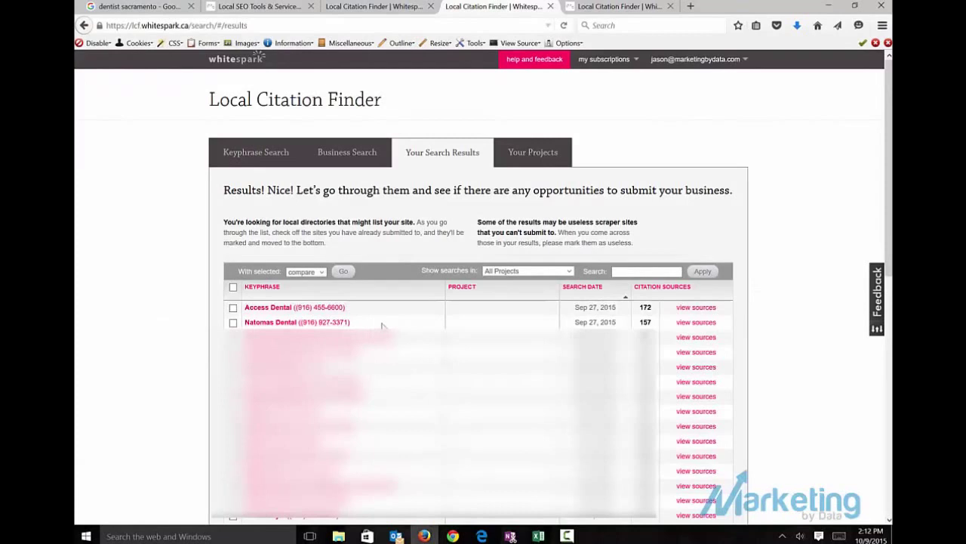
key(alt+Tab)
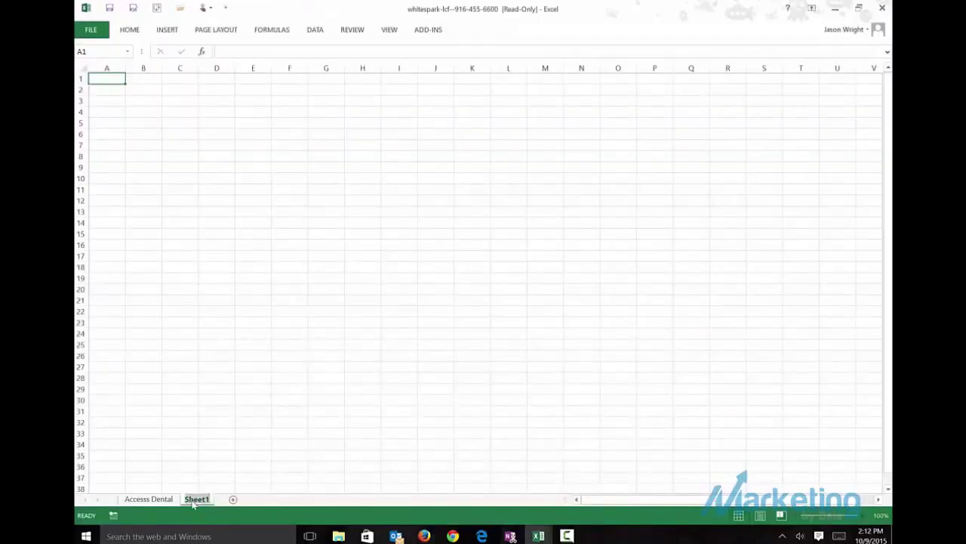
text(Natamos Dental)
key(Return)
key(alt+Tab)
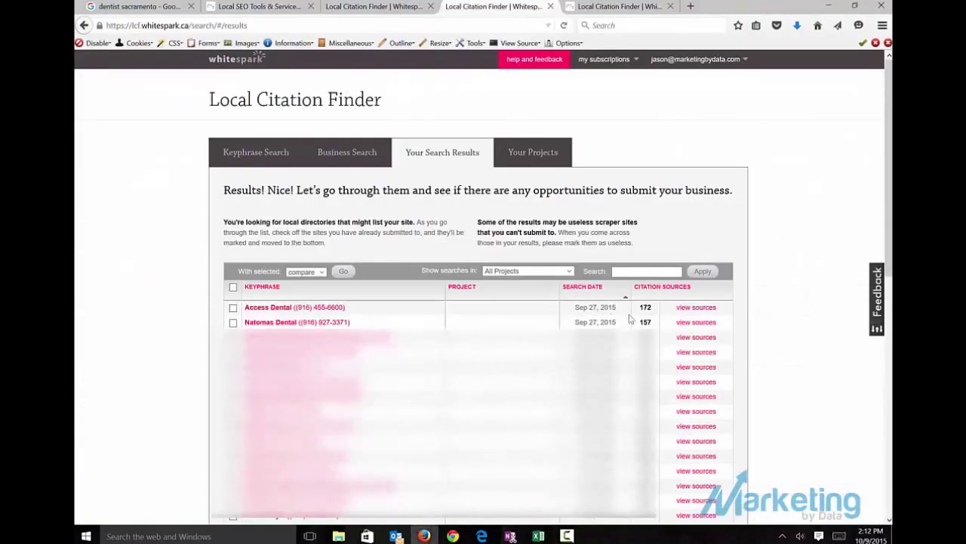
Export Natomas Dental's citation sources to CSV and open them in a new Excel workbook.
click(687, 322)
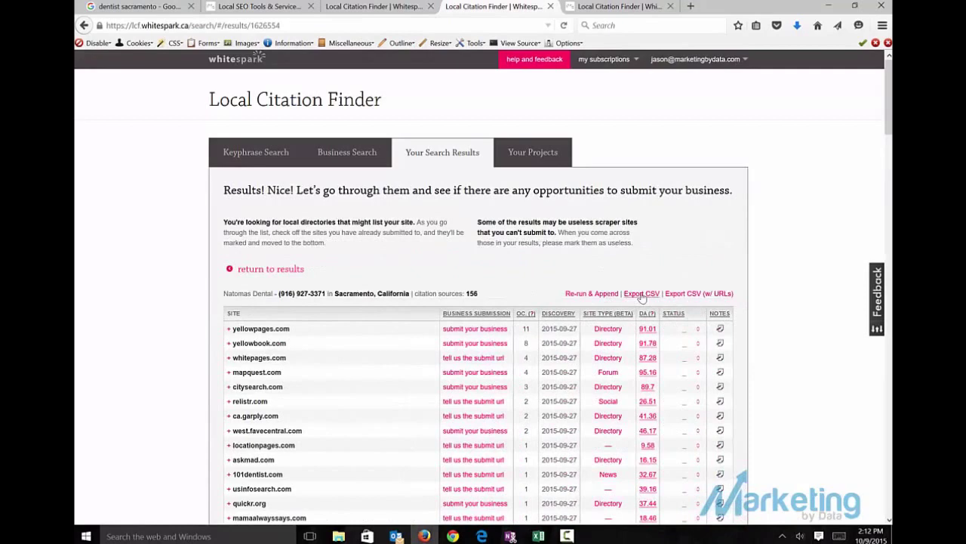
click(642, 294)
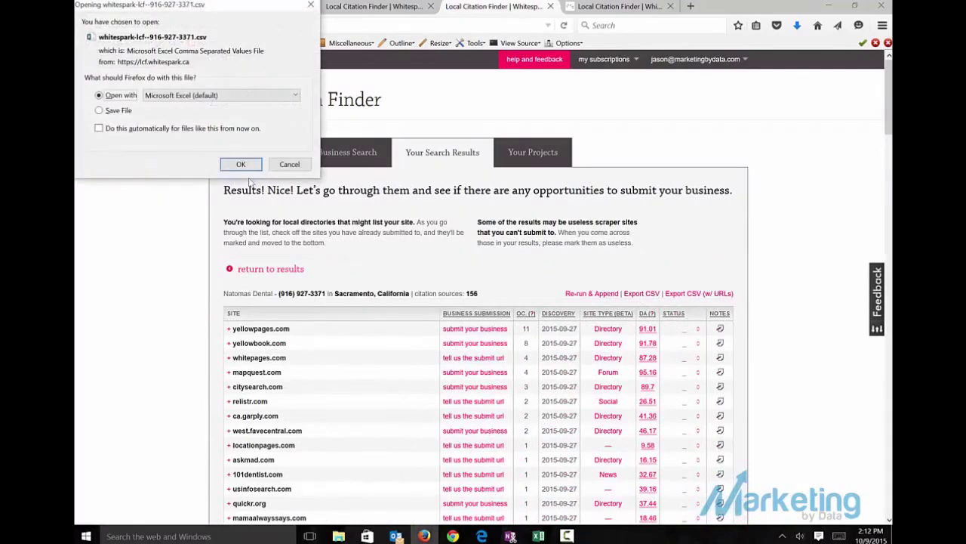
click(241, 164)
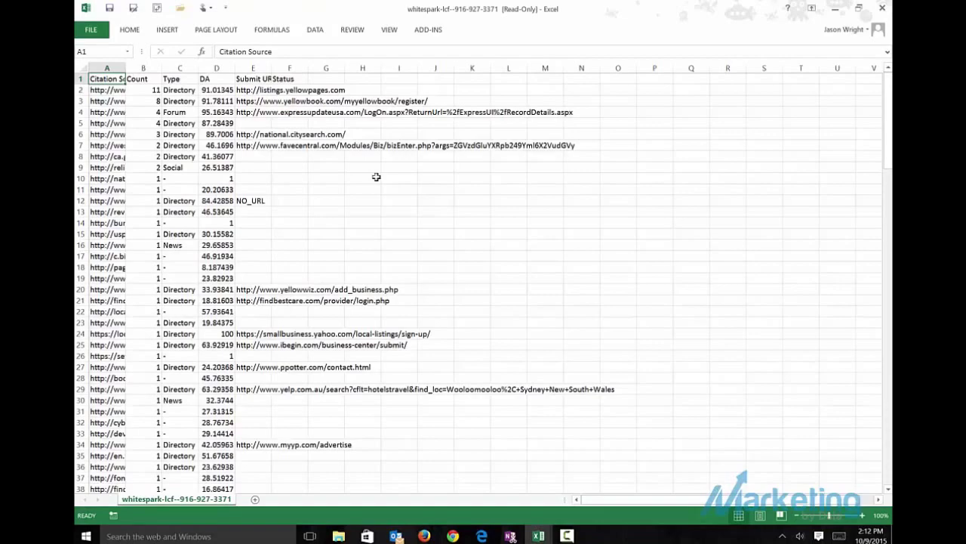
Copy Natomas Dental's citation table into the Natamos Dental sheet of the first workbook.
key(ctrl+shift+End)
key(ctrl+c)
key(alt+Tab)
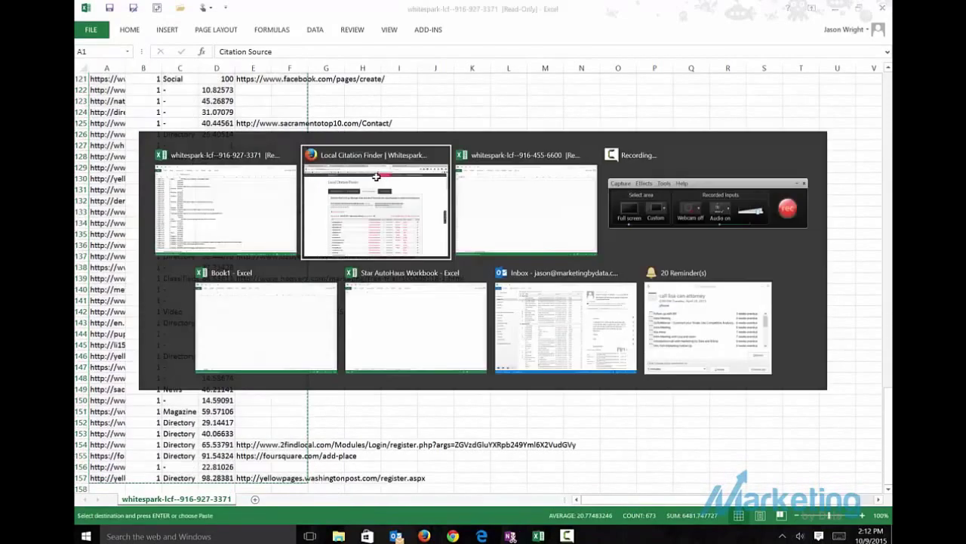
key(alt+Tab)
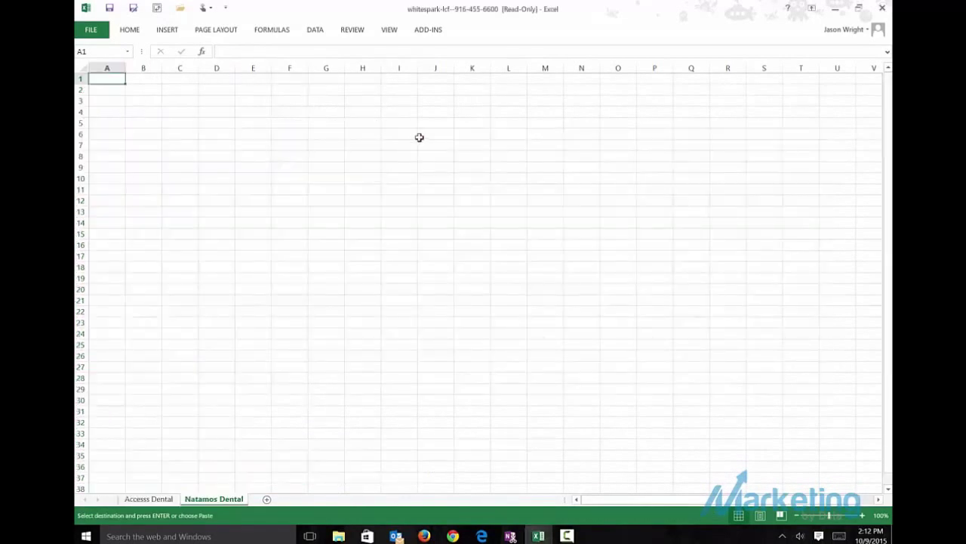
key(ctrl+v)
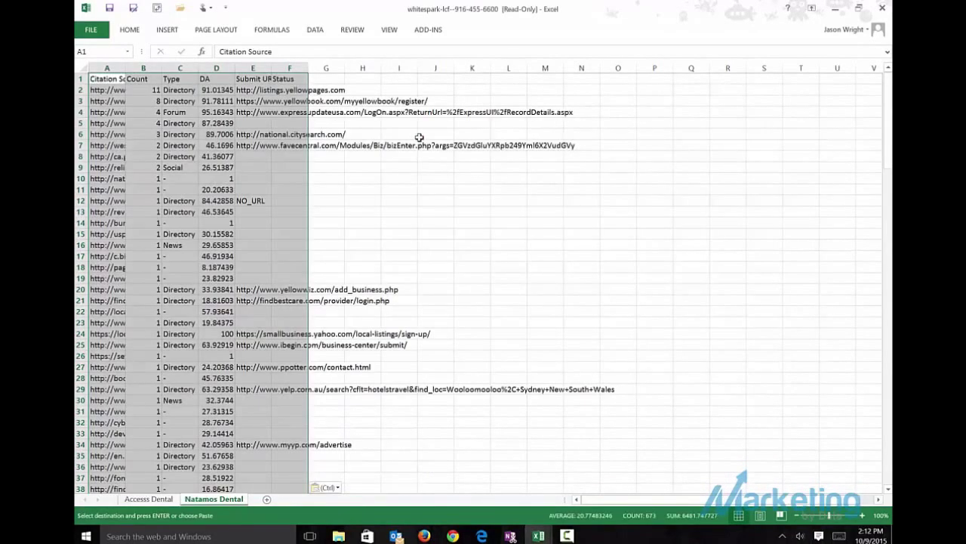
Autofit the pasted columns and add another blank sheet.
double_click(129, 69)
click(384, 196)
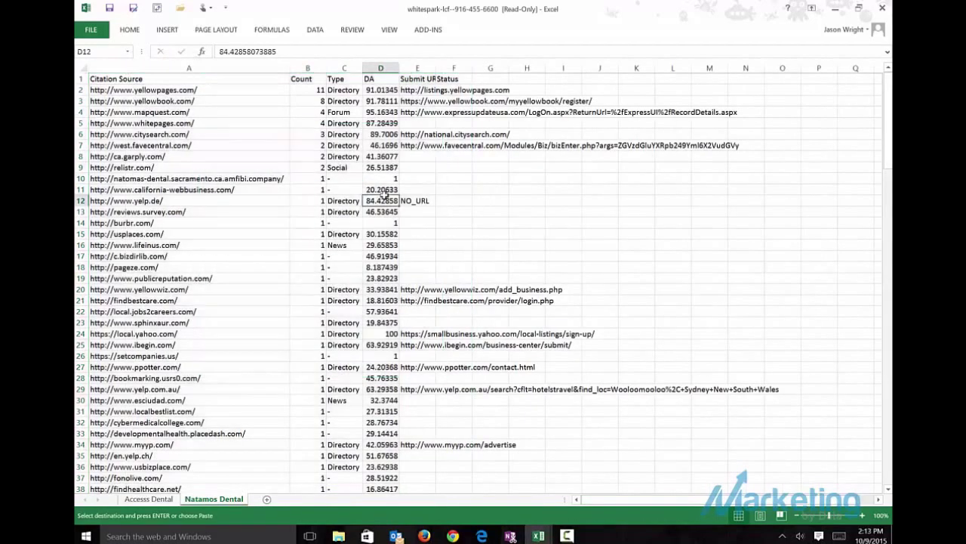
click(268, 500)
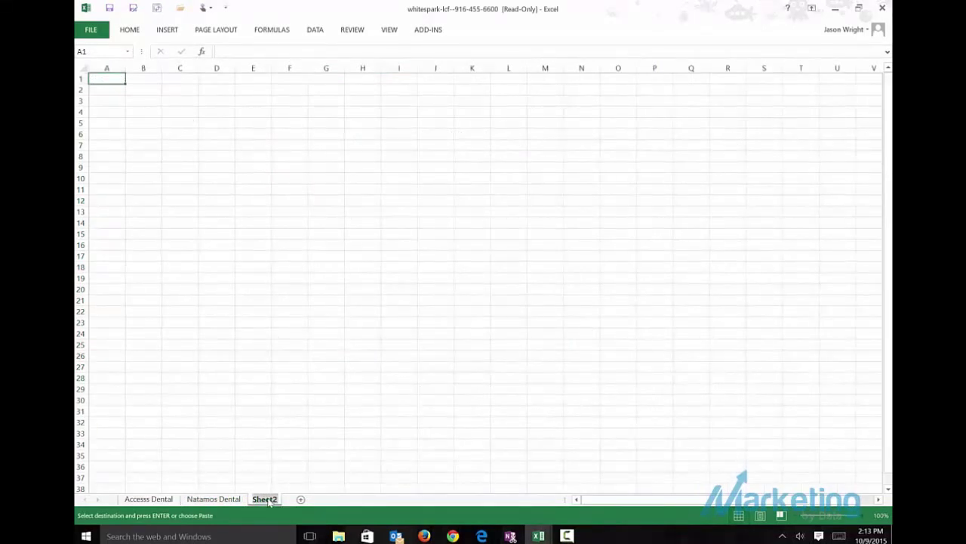
Name the new sheet Unique Citations and paste the Accesss Dental table (A1:F173) into it.
double_click(265, 499)
text(Unicue Cl)
text(tatio)
text(ns)
click(213, 499)
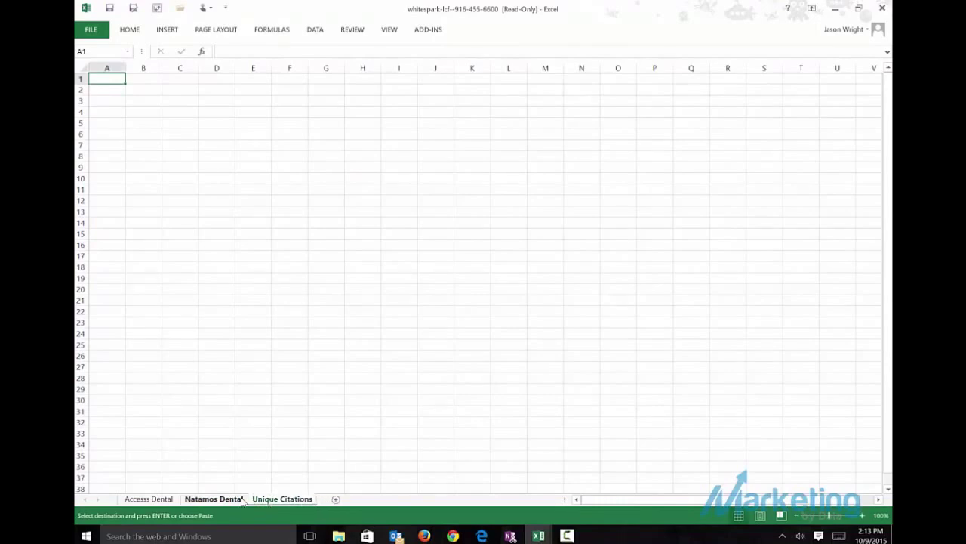
click(162, 500)
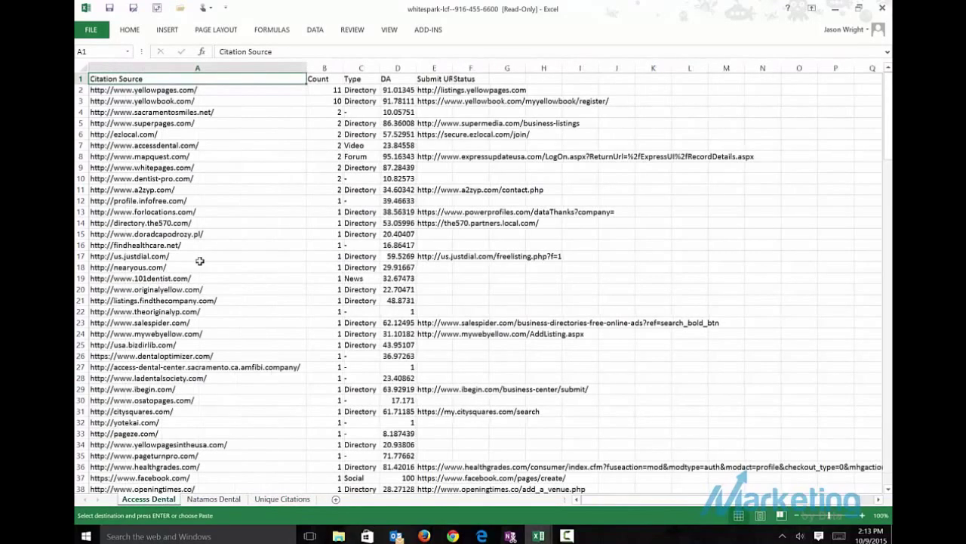
key(ctrl+shift+Right)
key(ctrl+shift+Down)
key(ctrl+c)
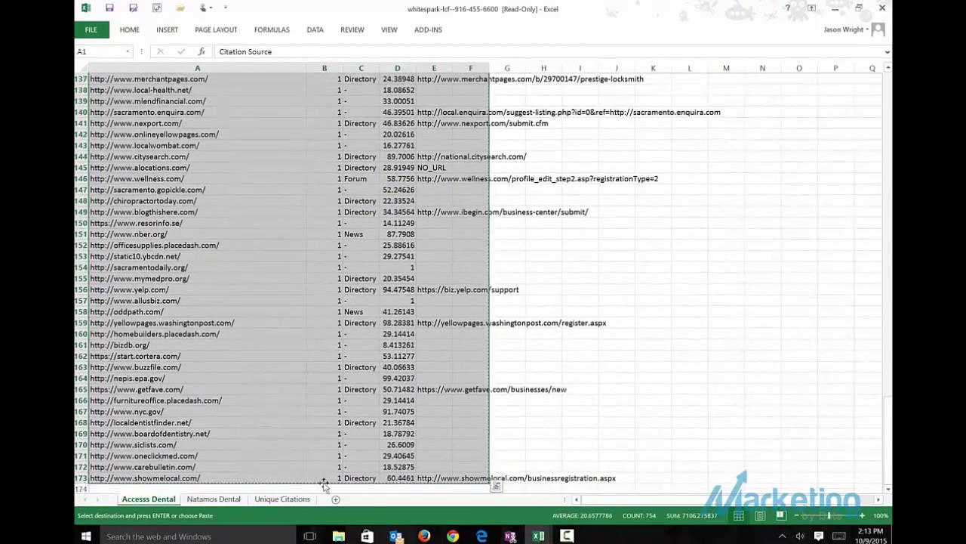
click(281, 499)
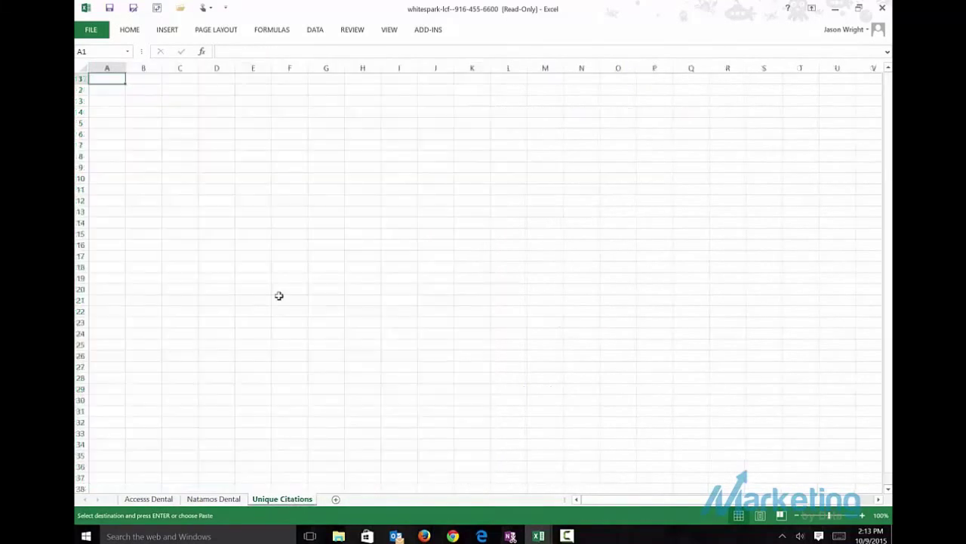
key(ctrl+v)
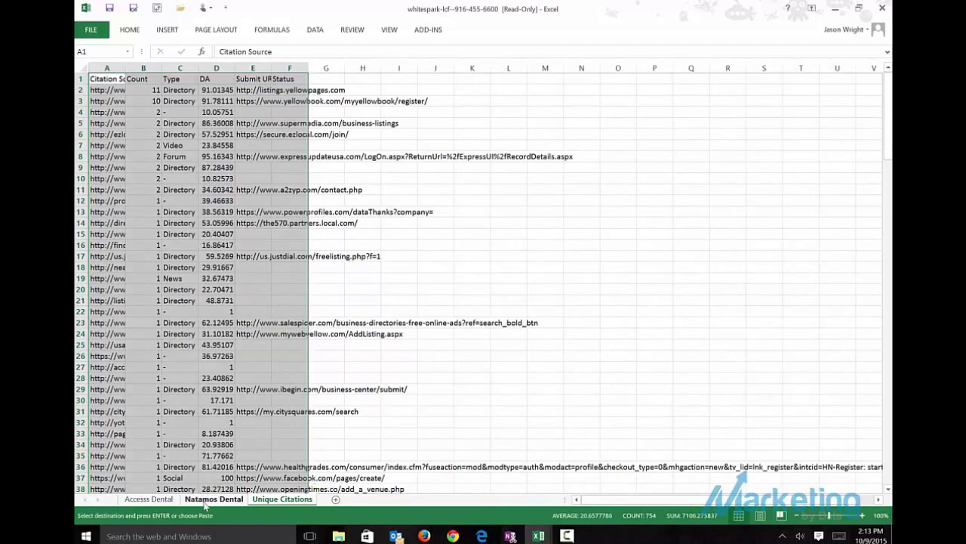
Copy the Natamos Dental citation rows without headers (A2:E157).
click(205, 501)
key(Left)
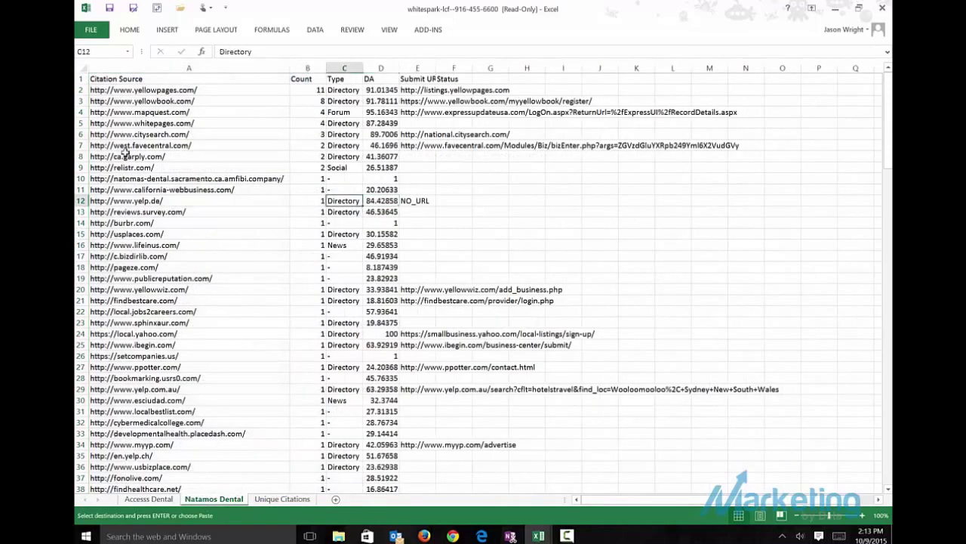
key(Up)
key(Up)
key(ctrl+Up)
key(Home)
key(ctrl+shift+Right)
key(ctrl+shift+Down)
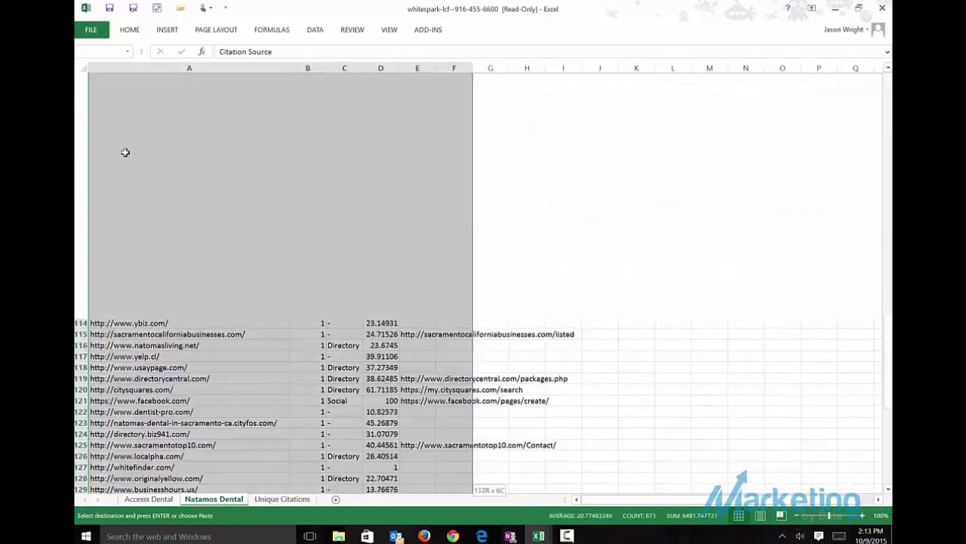
key(ctrl+Home)
key(Down)
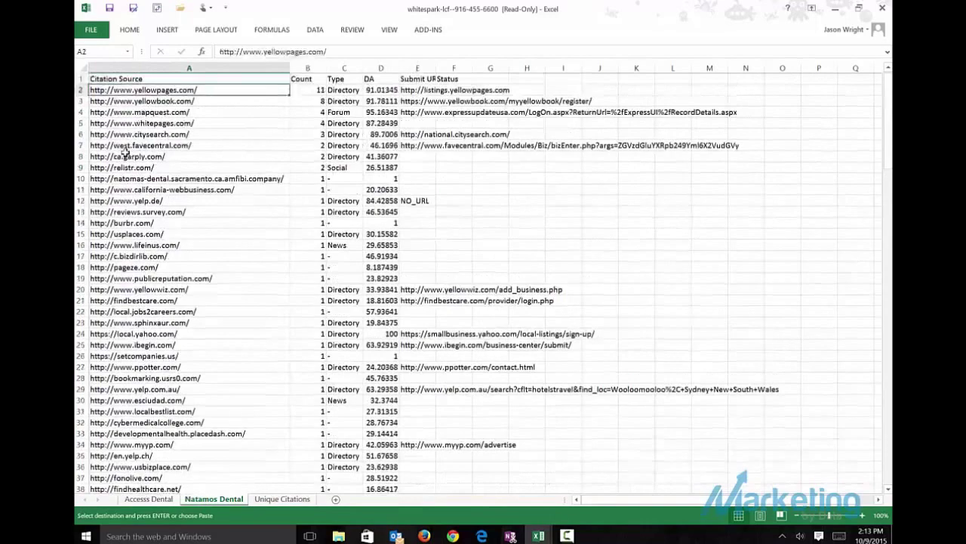
key(ctrl+shift+Right)
key(ctrl+shift+Down)
key(ctrl+c)
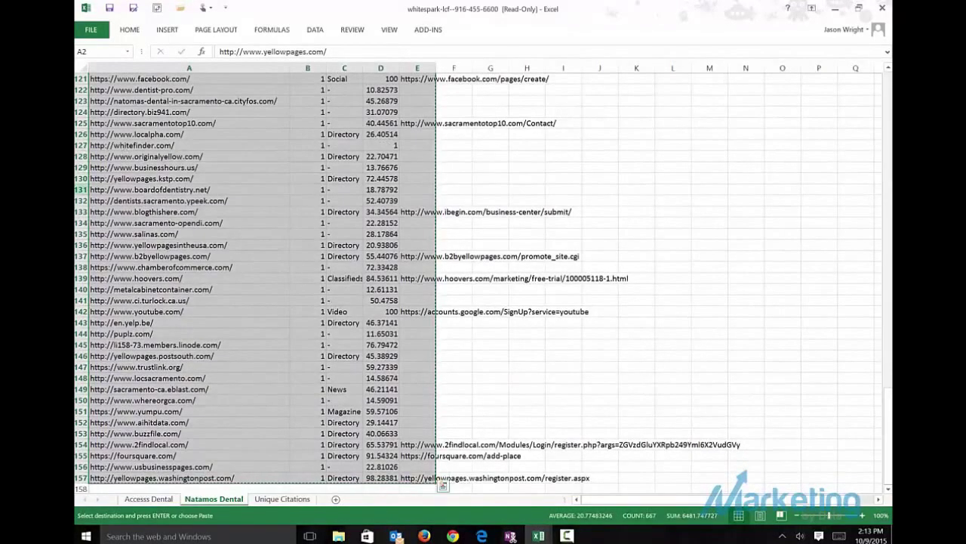
Paste the Natamos rows below at A174, autofit column A, and select the combined table.
click(281, 499)
click(102, 400)
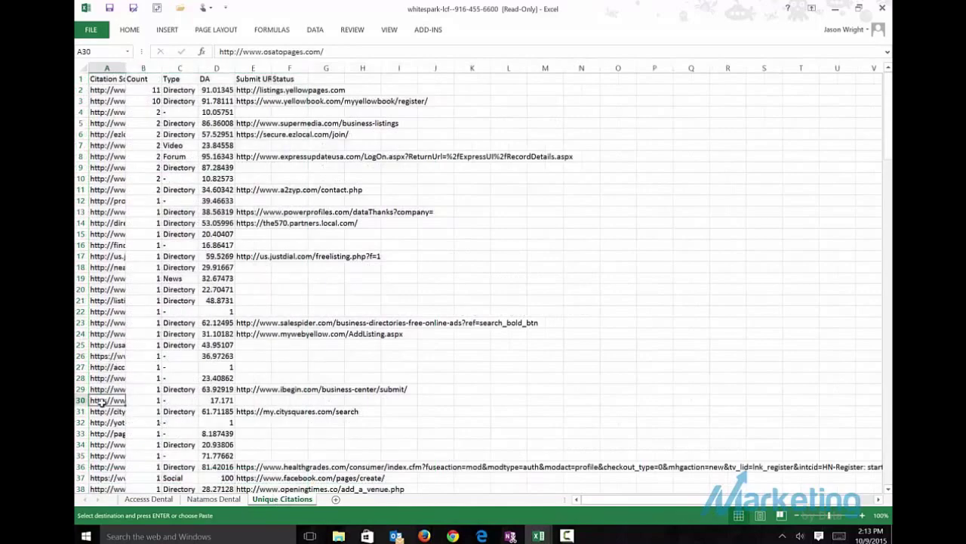
key(ctrl+Down)
key(Down)
key(ctrl+v)
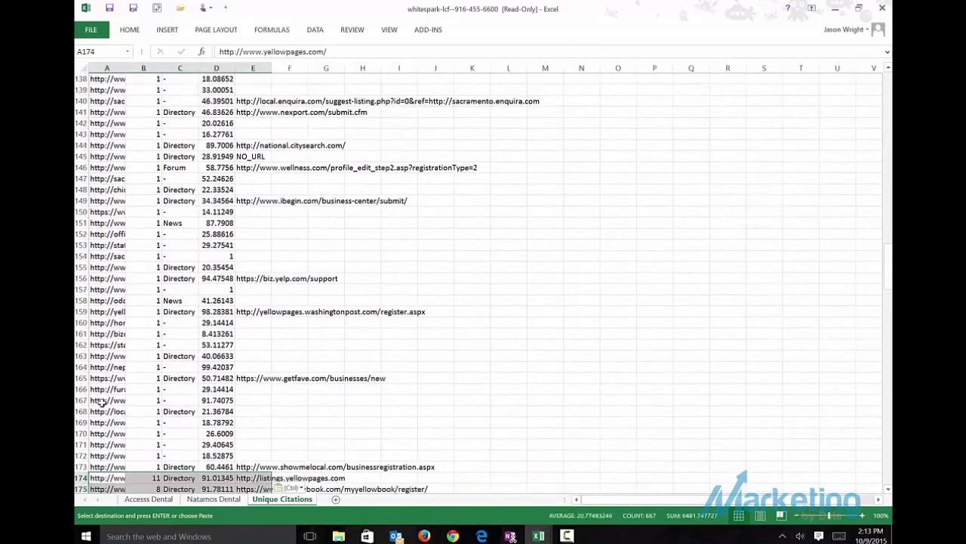
key(ctrl+Home)
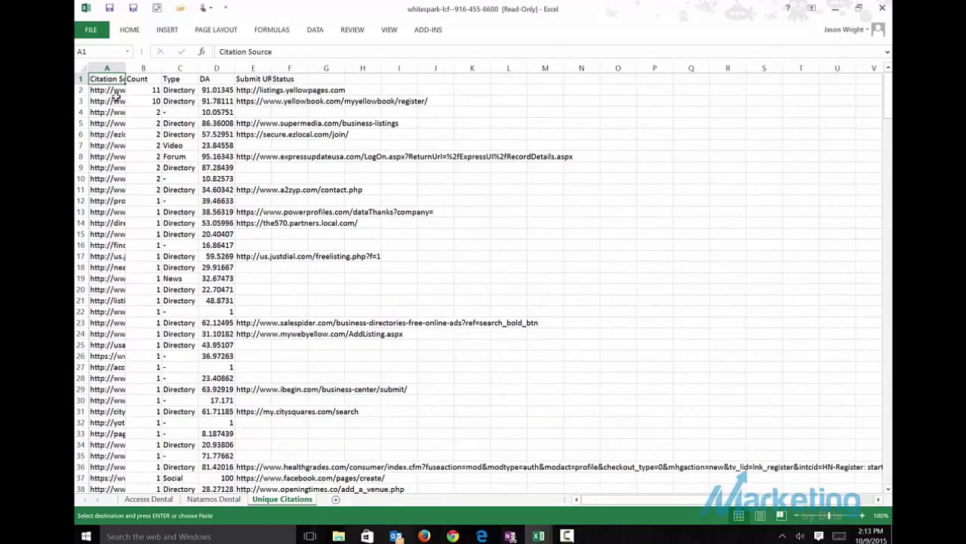
double_click(125, 67)
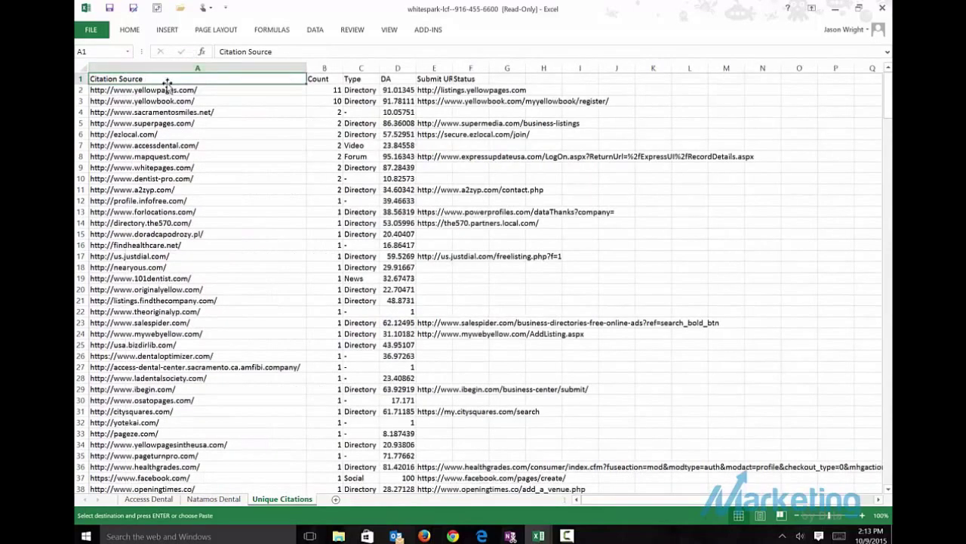
key(ctrl+shift+Right)
key(ctrl+shift+Down)
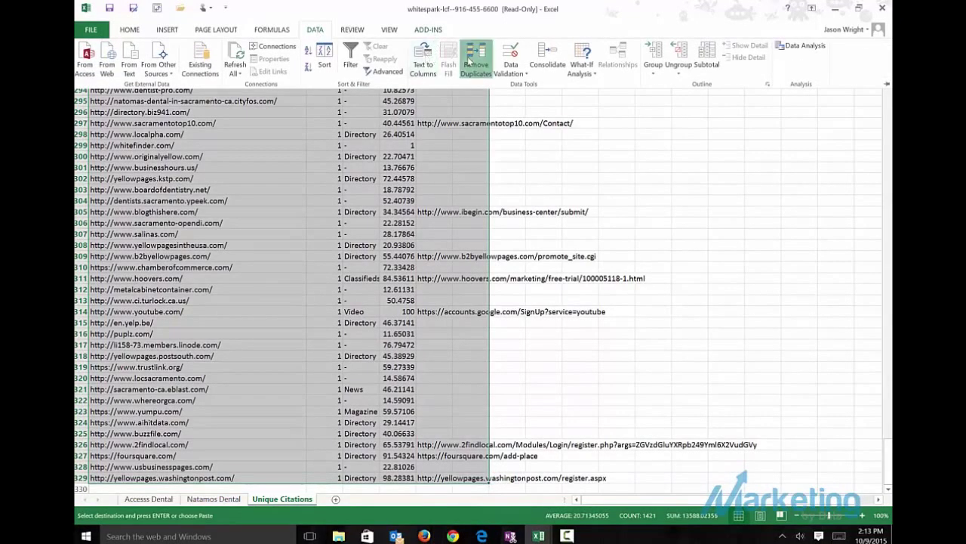
Remove duplicates by Citation Source only, deleting 70 rows and leaving 258 unique citations.
click(470, 64)
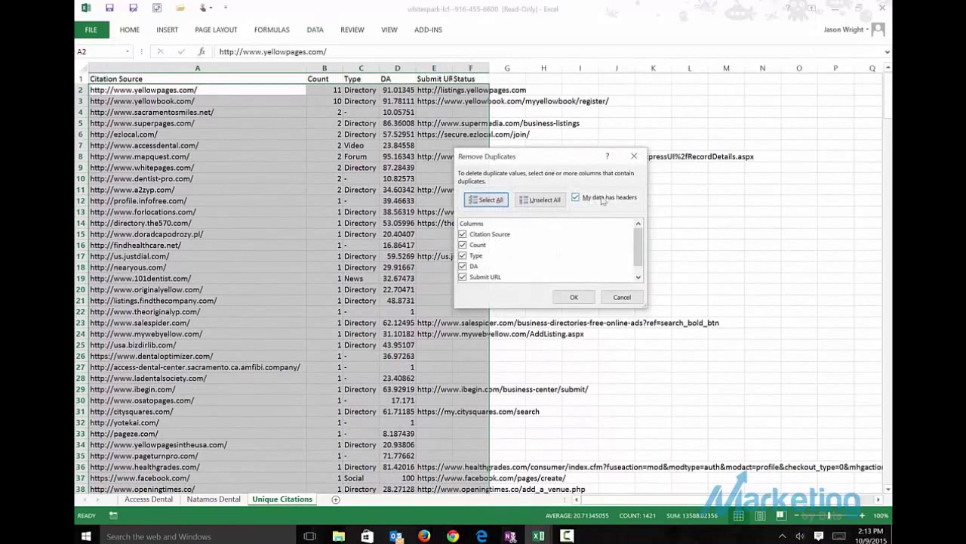
click(538, 200)
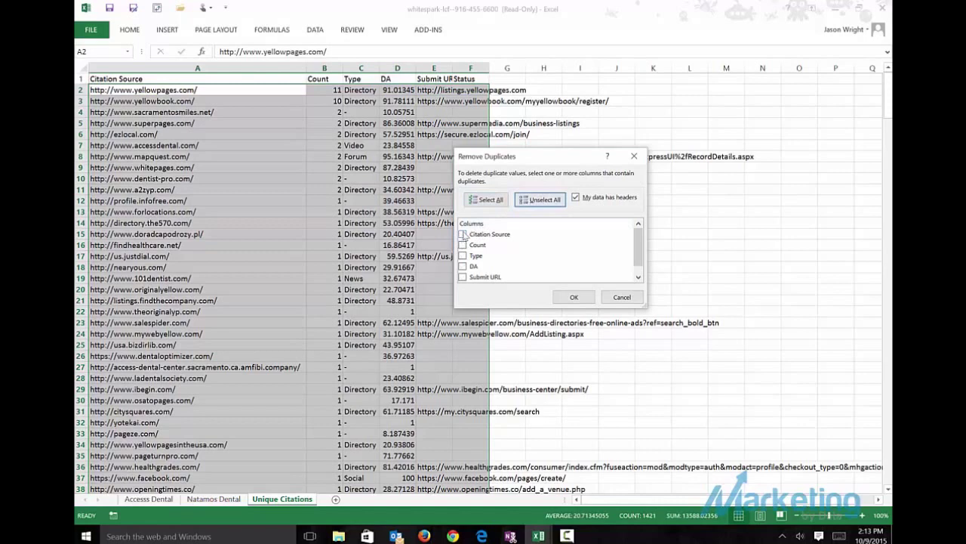
click(463, 234)
click(562, 298)
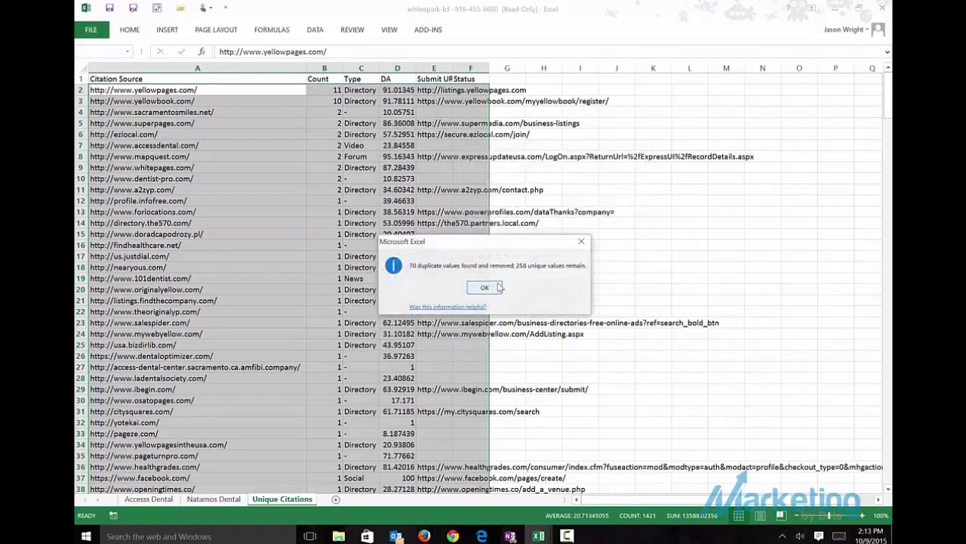
click(498, 287)
click(239, 143)
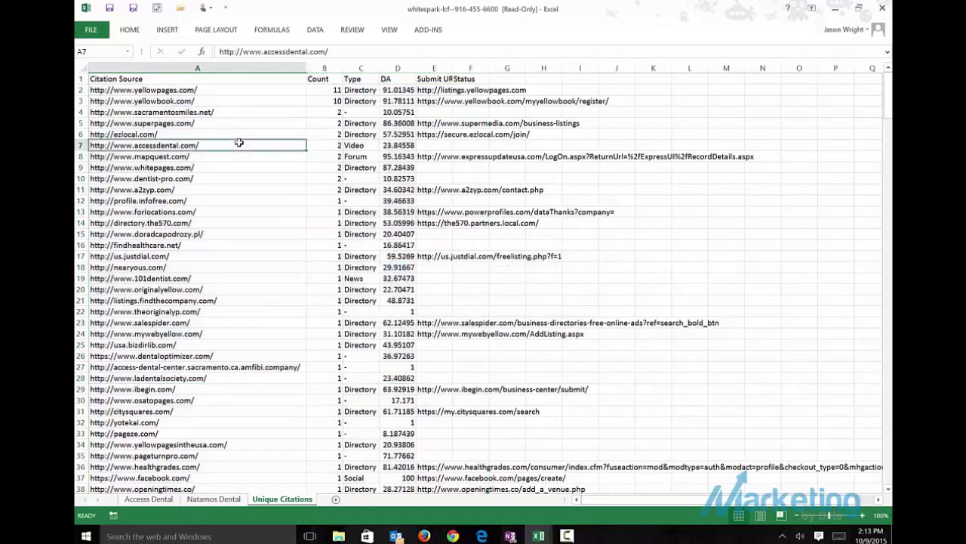
Enter =COUNTA(A2:A259) in H1 to count the 258 citation sources.
key(Right)
key(Right)
key(Right)
key(Right)
key(Right)
key(Right)
key(Right)
key(Up)
key(Up)
key(Up)
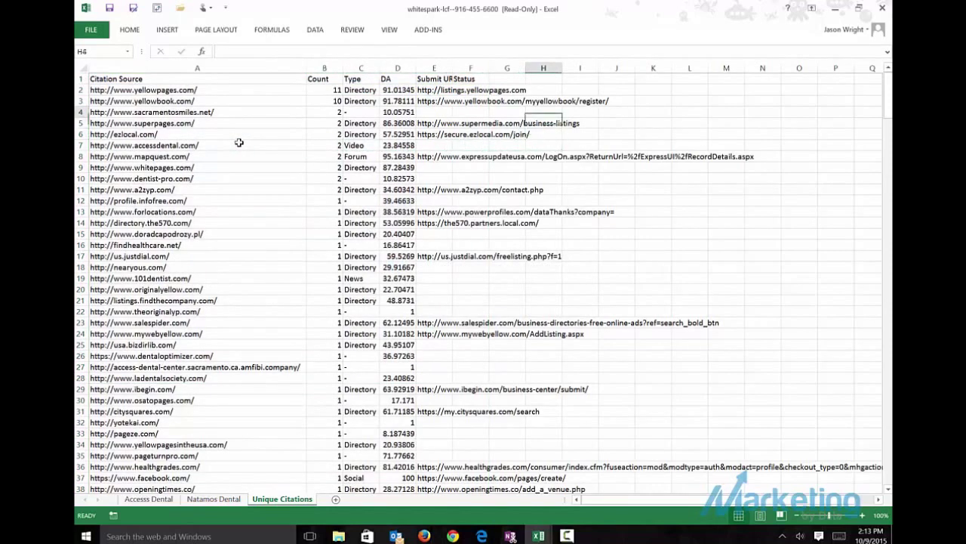
key(Up)
key(Up)
key(Up)
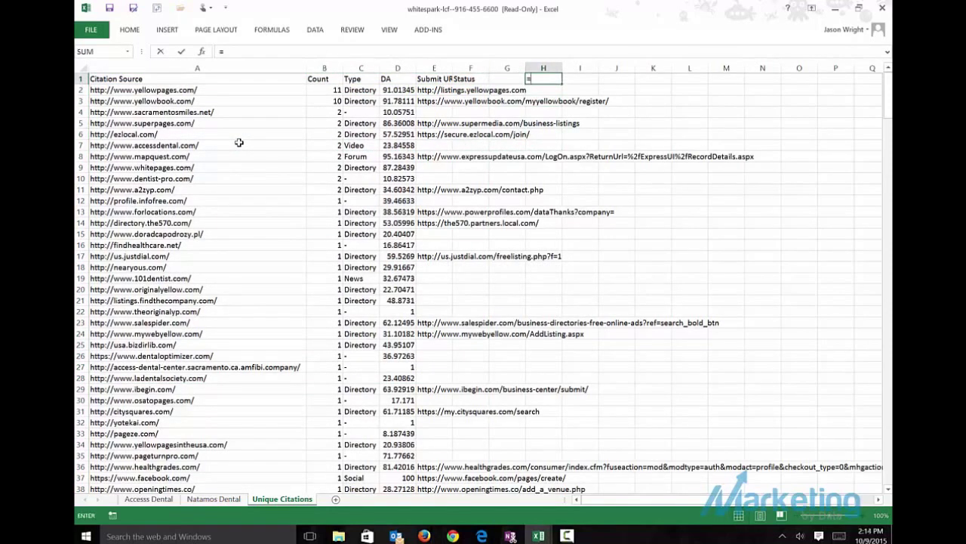
text(=counta)
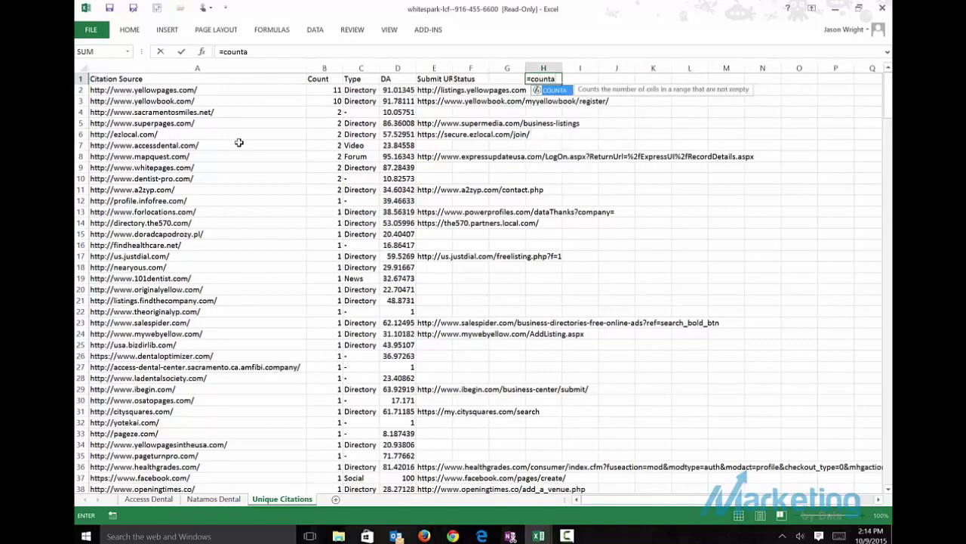
key(Tab)
key(Left)
key(Left)
key(Left)
key(Left)
key(Left)
key(Left)
key(Left)
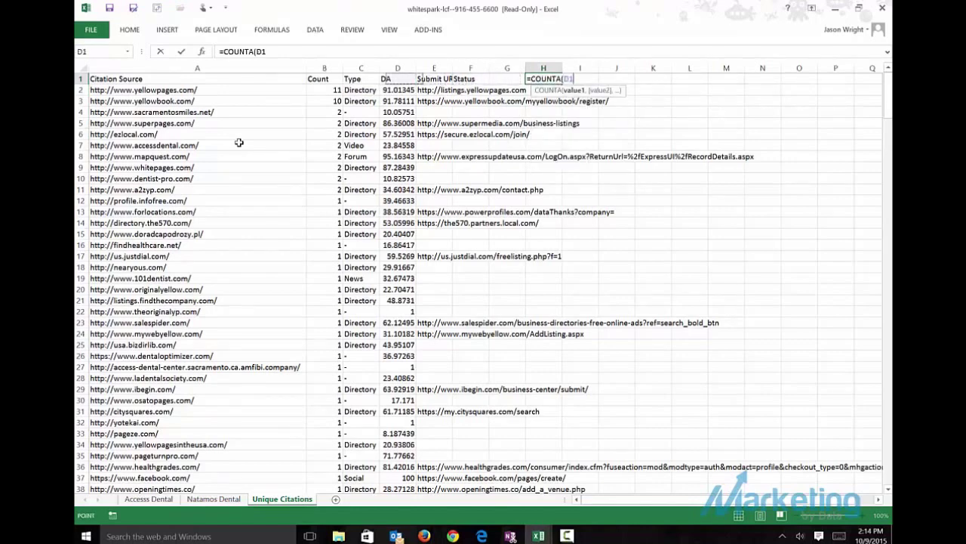
key(Down)
key(ctrl+shift+Down)
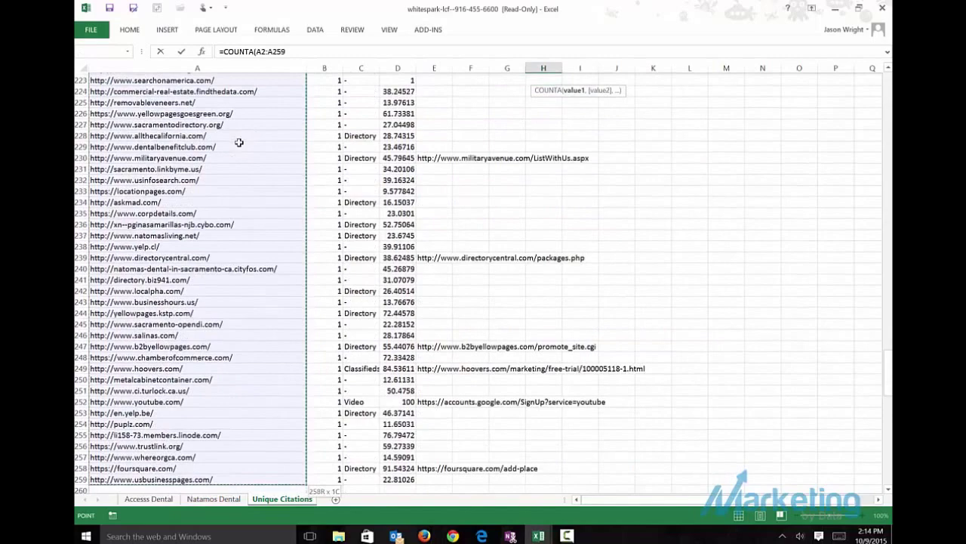
key(Return)
key(Up)
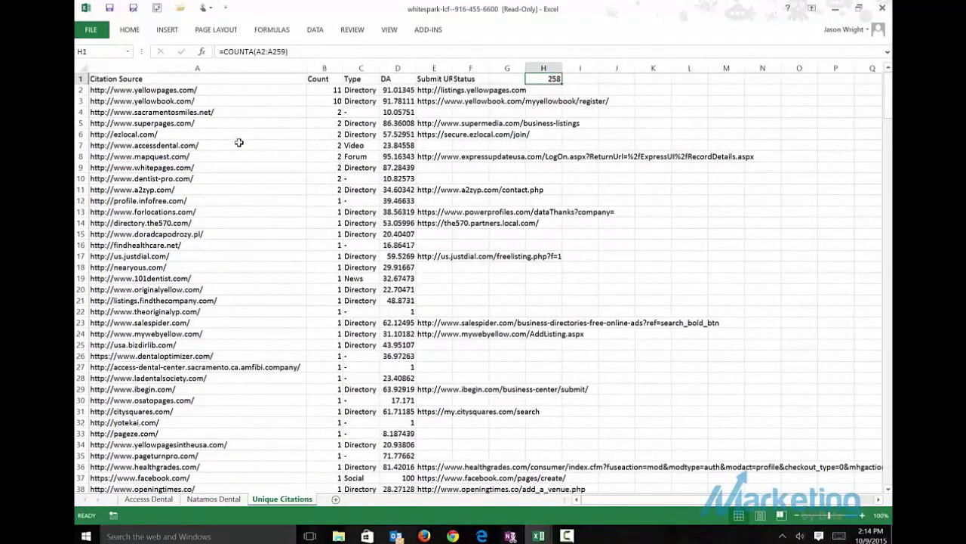
key(Left)
key(Left)
key(Left)
key(Left)
key(Left)
key(Left)
key(Left)
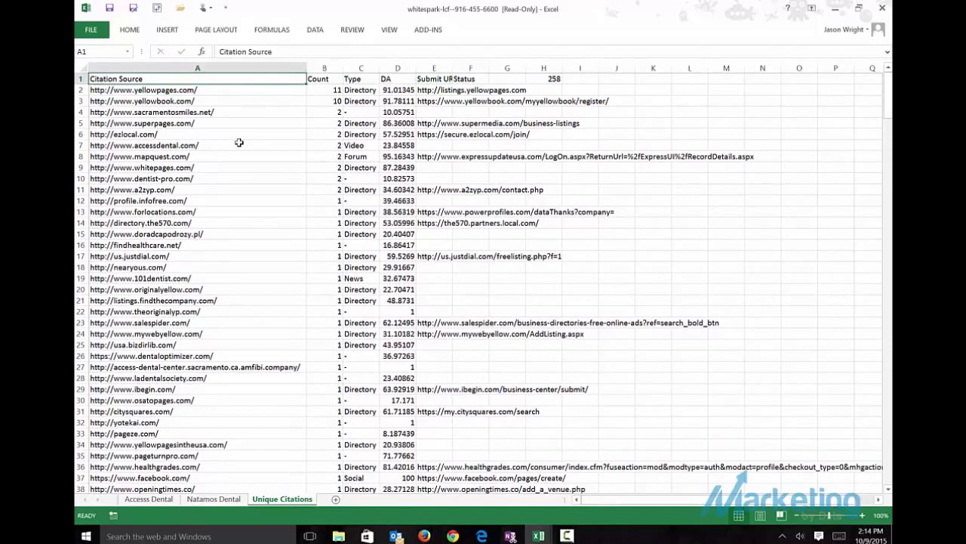
In the first citation workbook, add a new blank sheet named 'Our Business'.
key(ctrl+Tab)
key(ctrl+Tab)
key(alt+Tab)
key(alt+Tab)
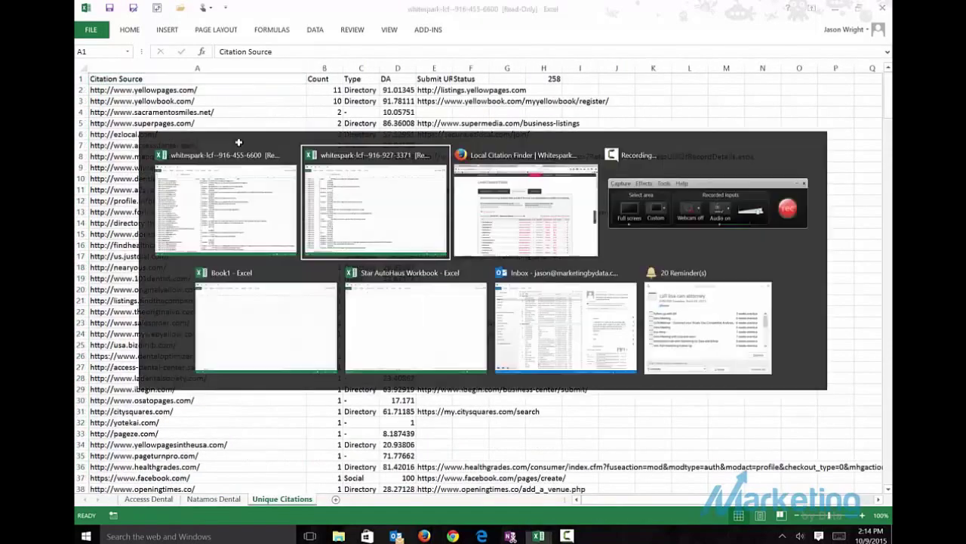
key(alt+Tab)
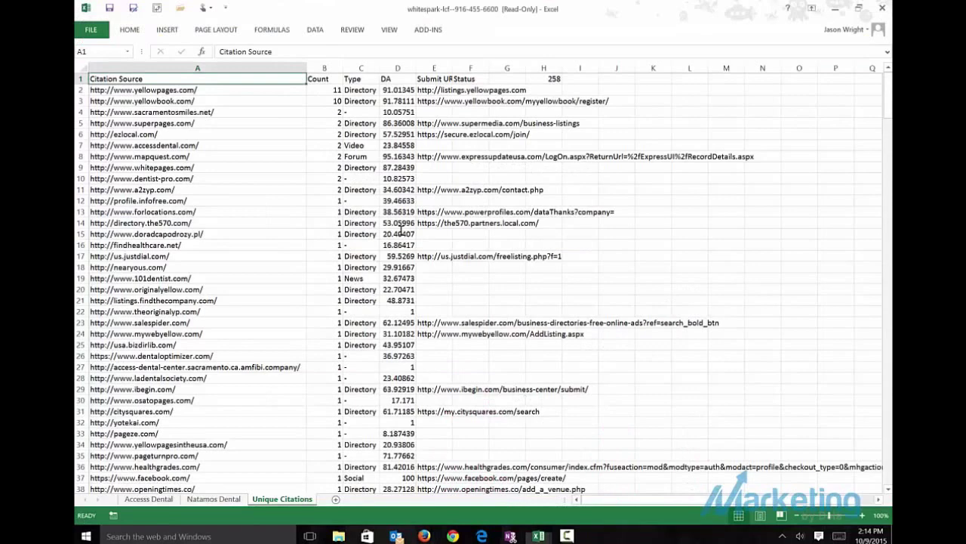
click(336, 499)
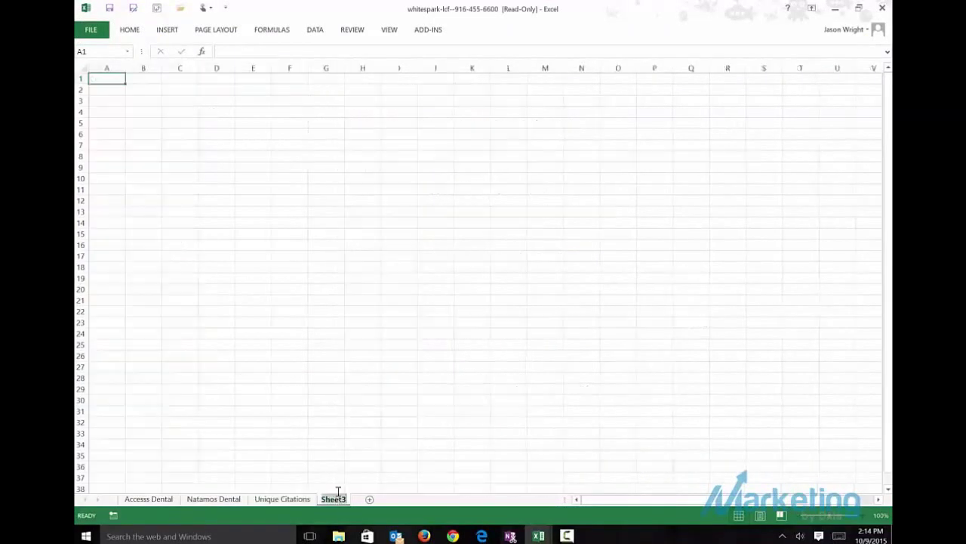
key(alt+h)
text(orOur Business)
key(Return)
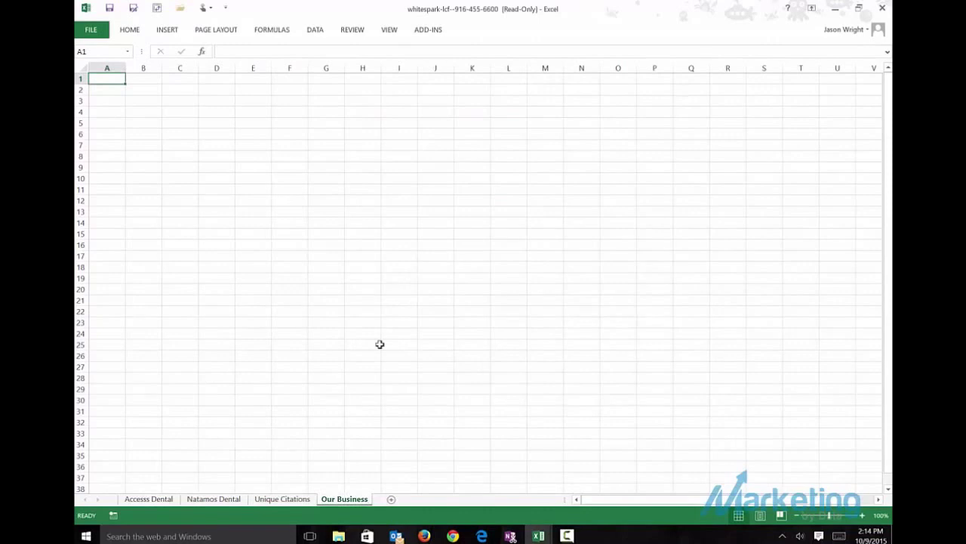
Return to the Accesss Dental sheet and jump to the top of its citation list.
key(Down)
key(Up)
click(155, 498)
click(188, 245)
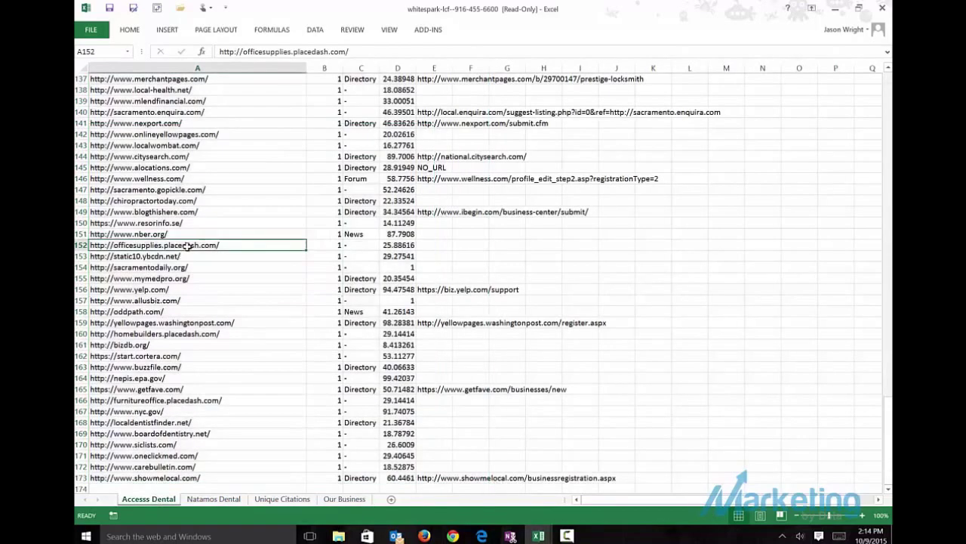
key(ctrl+Up)
key(Down)
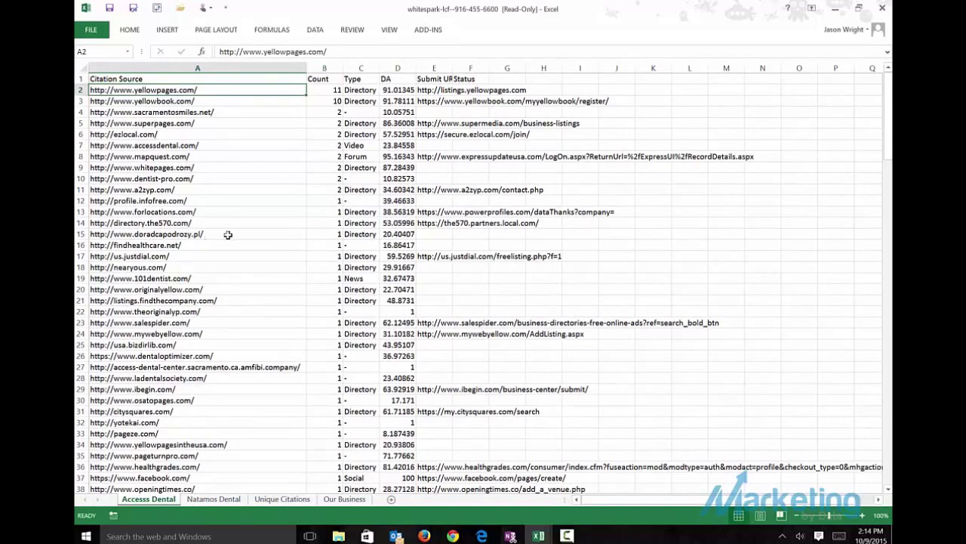
Select the header row A1:F1 and turn on Data Filter.
click(433, 76)
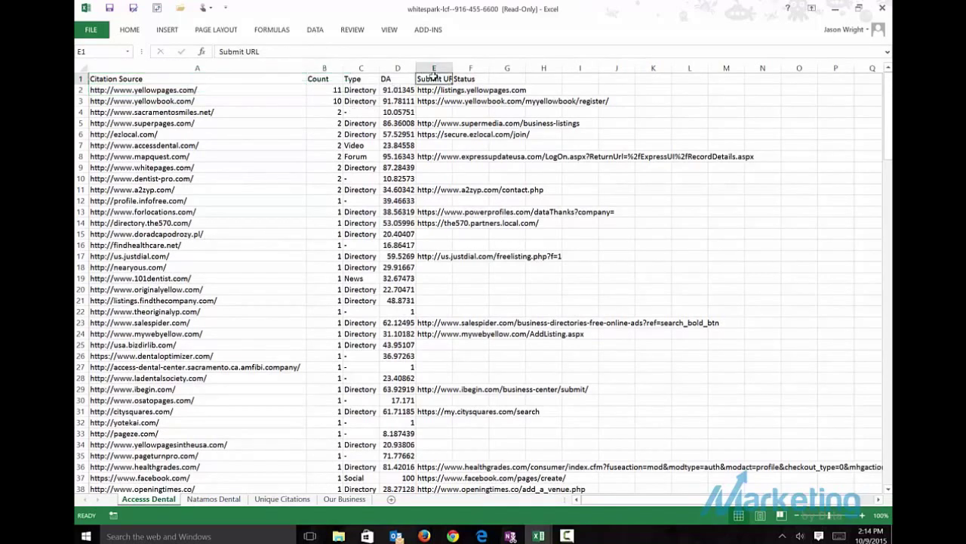
key(Right)
key(ctrl+shift+Left)
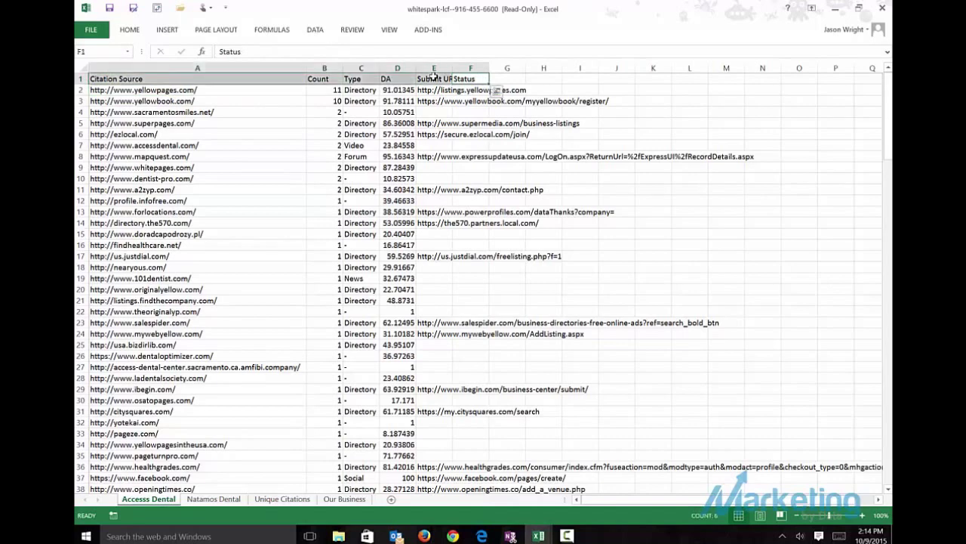
click(321, 33)
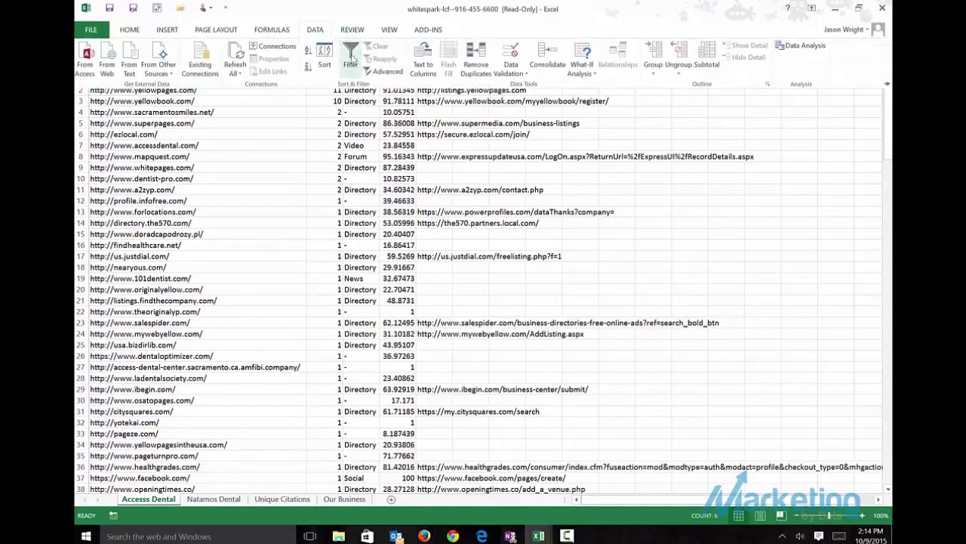
click(351, 54)
Sort the DA column from largest to smallest.
click(386, 91)
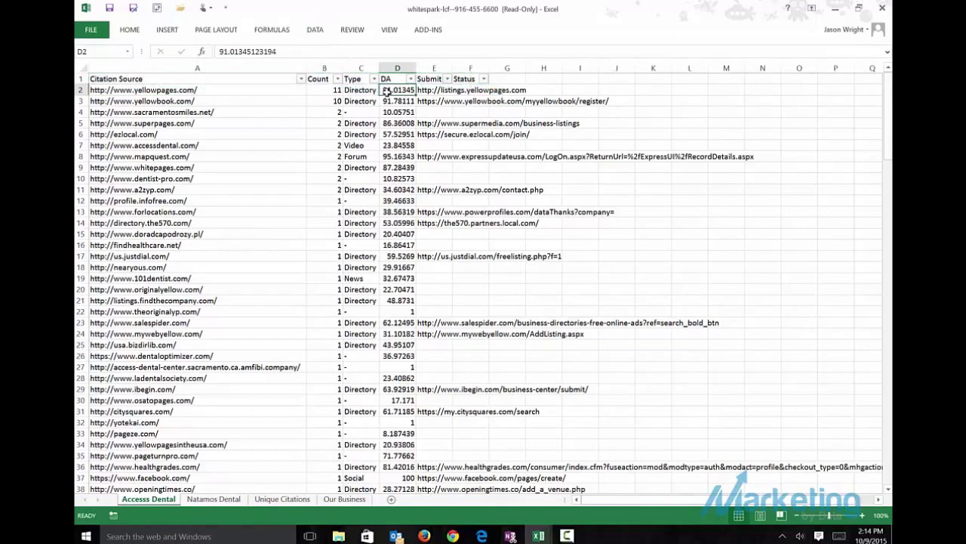
click(411, 79)
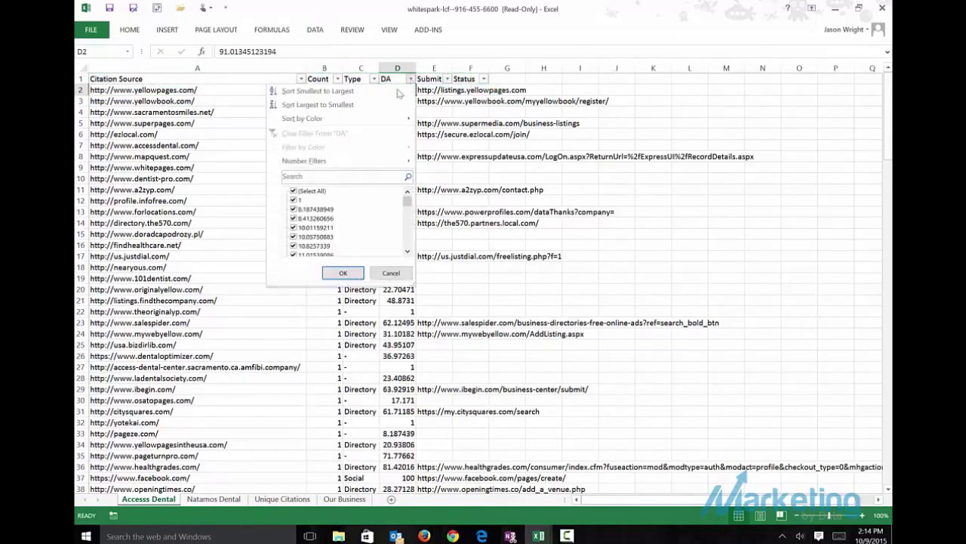
click(361, 108)
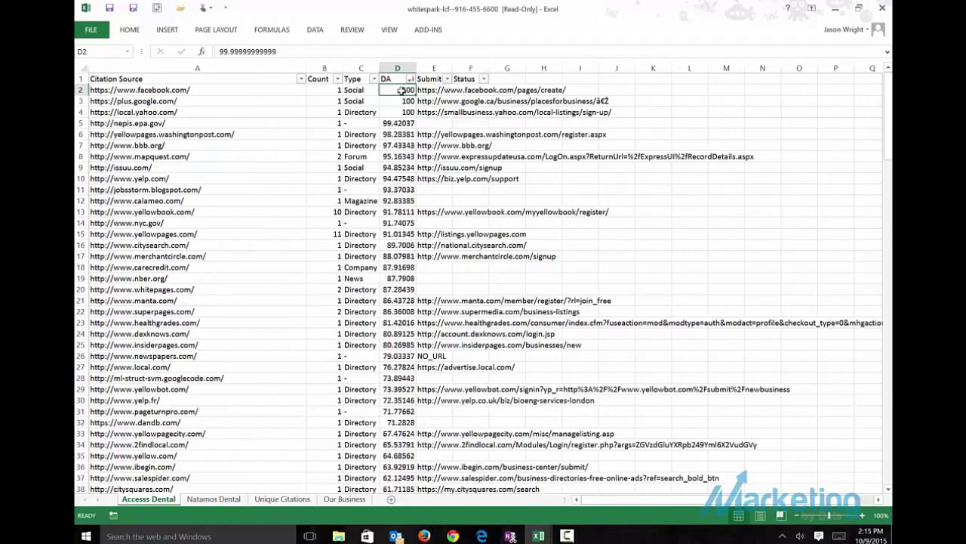
Review the top sorted sources: facebook.com, yellowpages and nber.org with their DA scores.
key(Down)
key(Left)
key(Left)
key(Left)
key(Up)
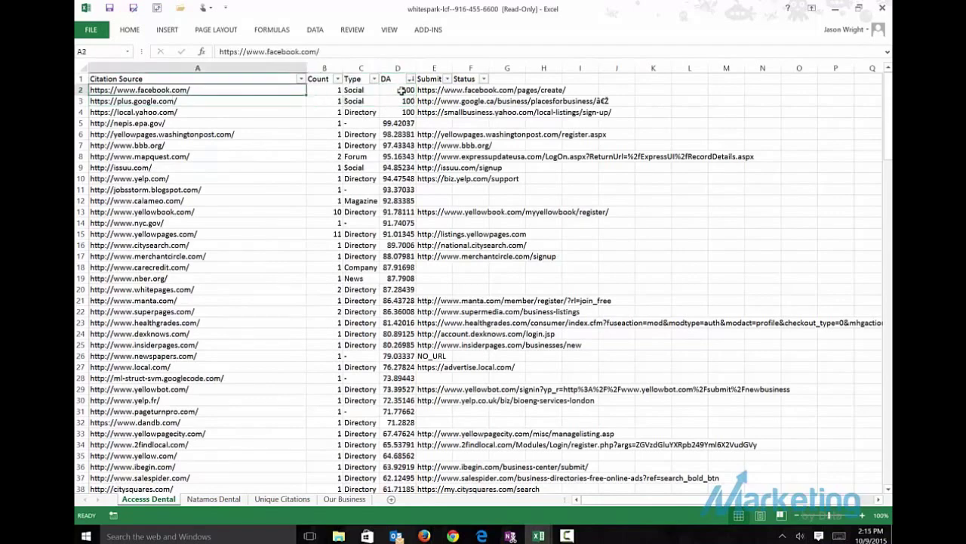
key(Down)
key(Right)
key(Right)
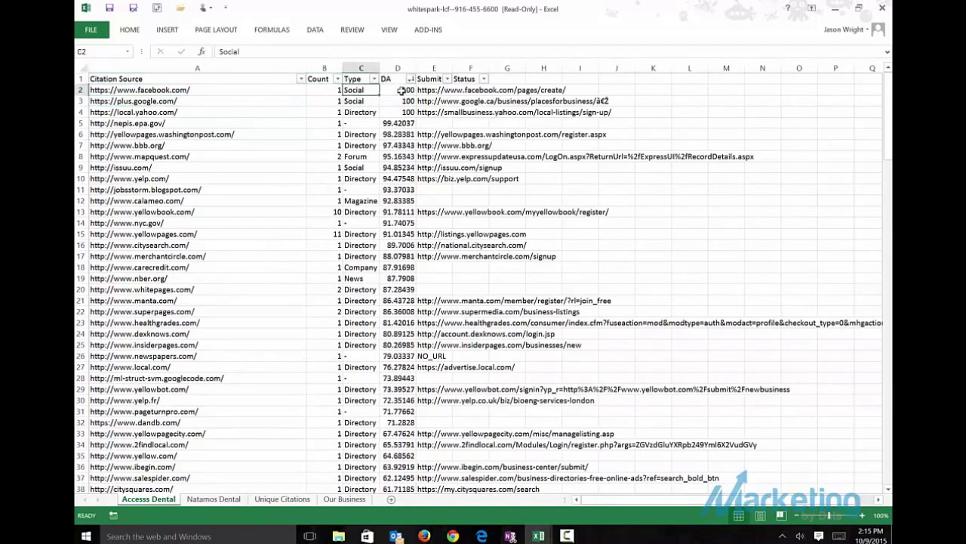
key(Right)
key(Down)
key(Down)
key(Down)
key(Down)
key(Down)
key(Down)
key(Down)
key(Down)
key(Down)
key(Down)
key(Down)
key(Down)
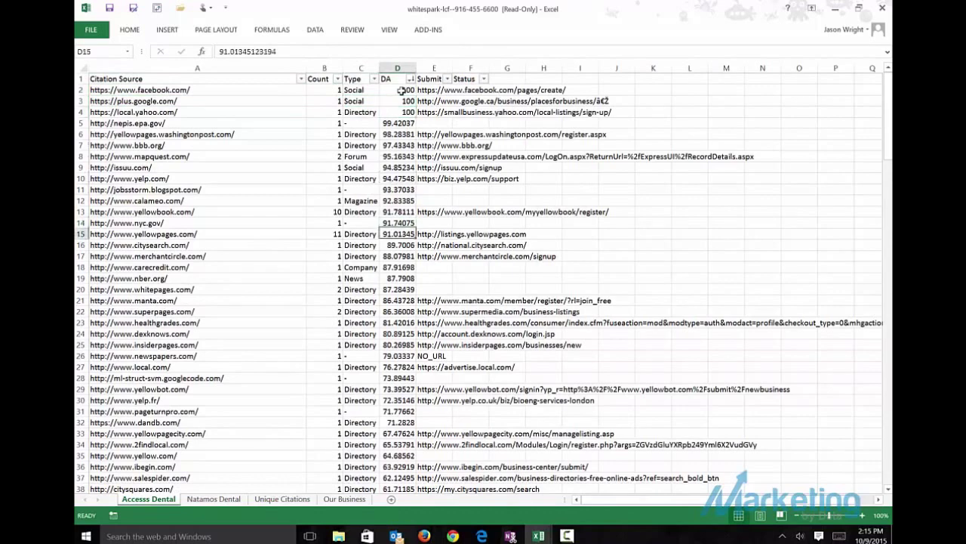
key(Down)
key(Down)
key(Down)
key(Down)
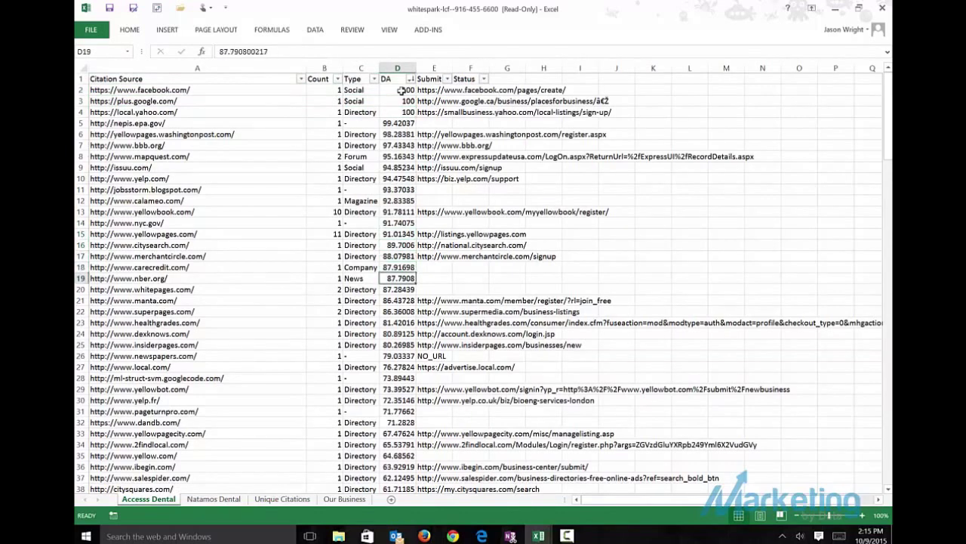
key(Left)
key(Left)
key(Left)
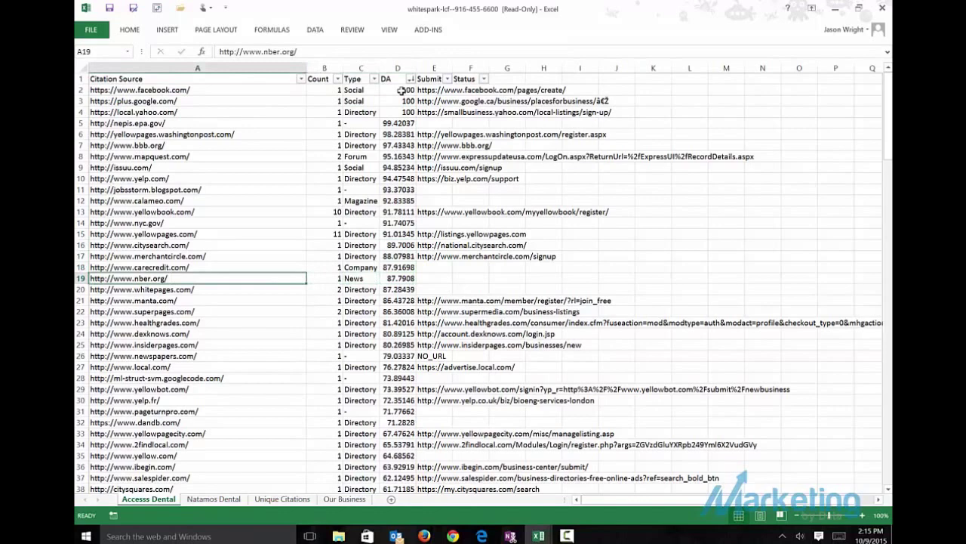
key(Down)
key(Down)
key(Down)
key(Down)
key(Down)
key(Down)
key(Down)
key(Down)
key(Down)
key(Down)
key(Down)
key(Down)
key(Down)
key(Down)
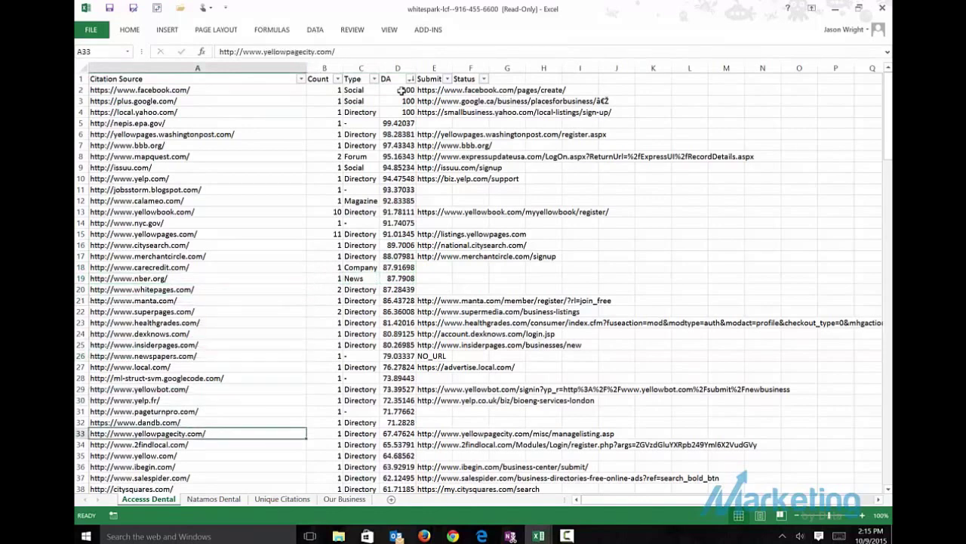
Find 'dentist' in the list to reach dentists.com in A89 and copy that URL.
key(ctrl+f)
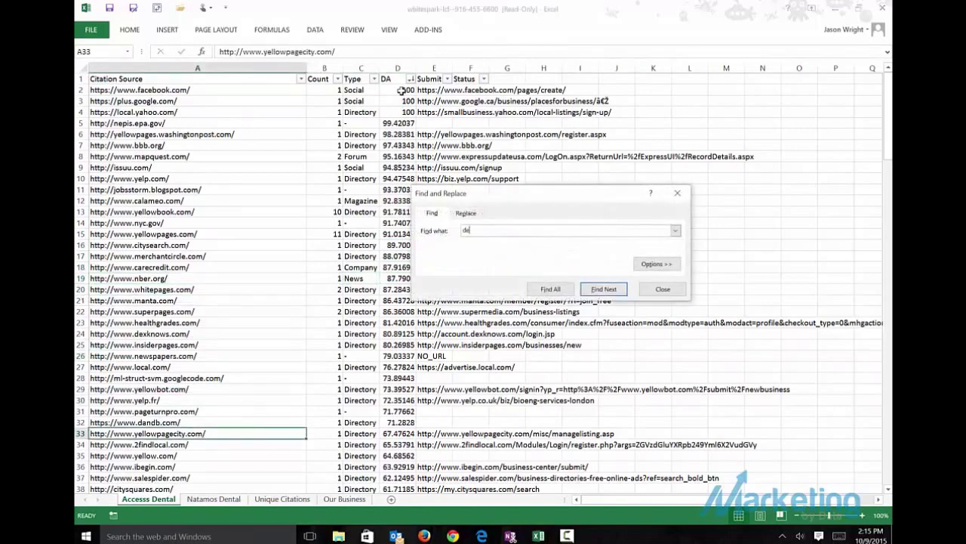
text(dentist)
key(Return)
key(Return)
key(Return)
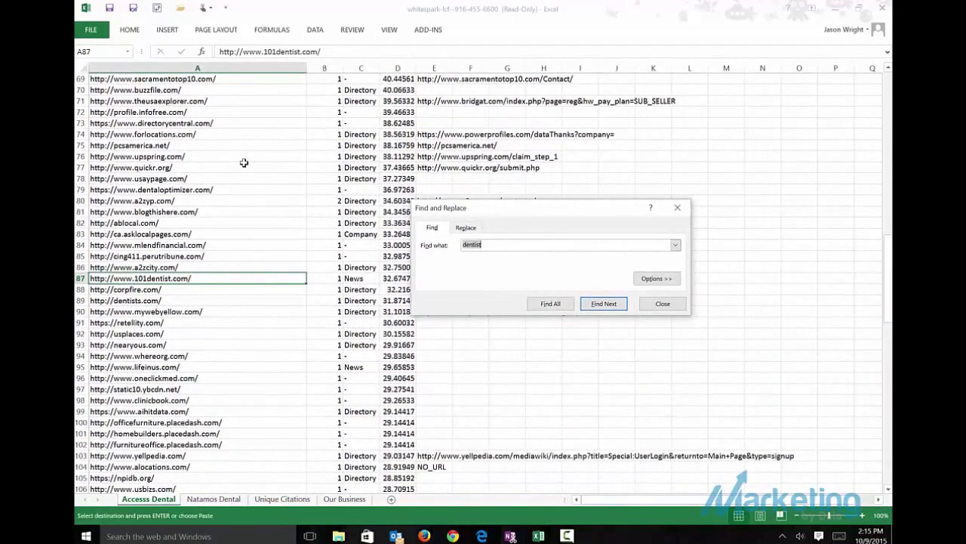
key(Escape)
key(ctrl+f)
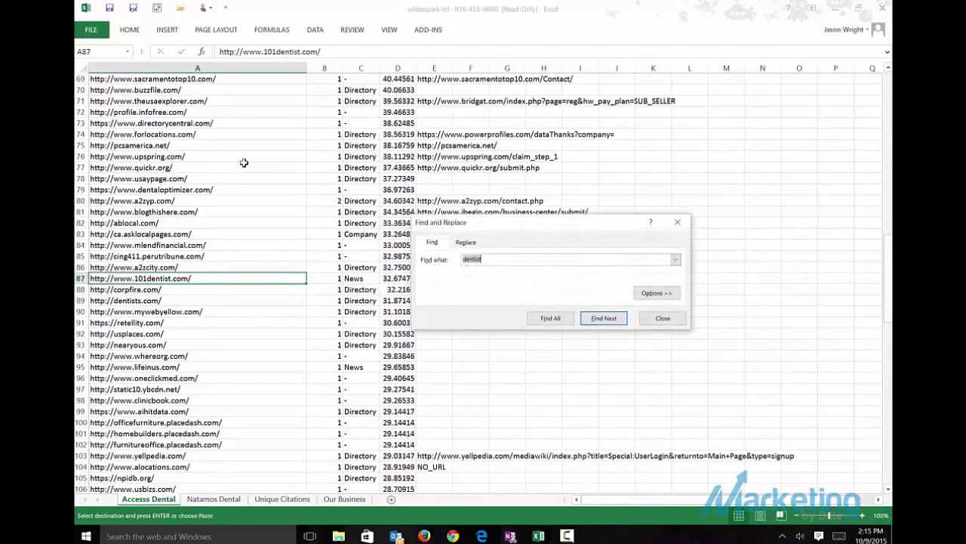
key(Return)
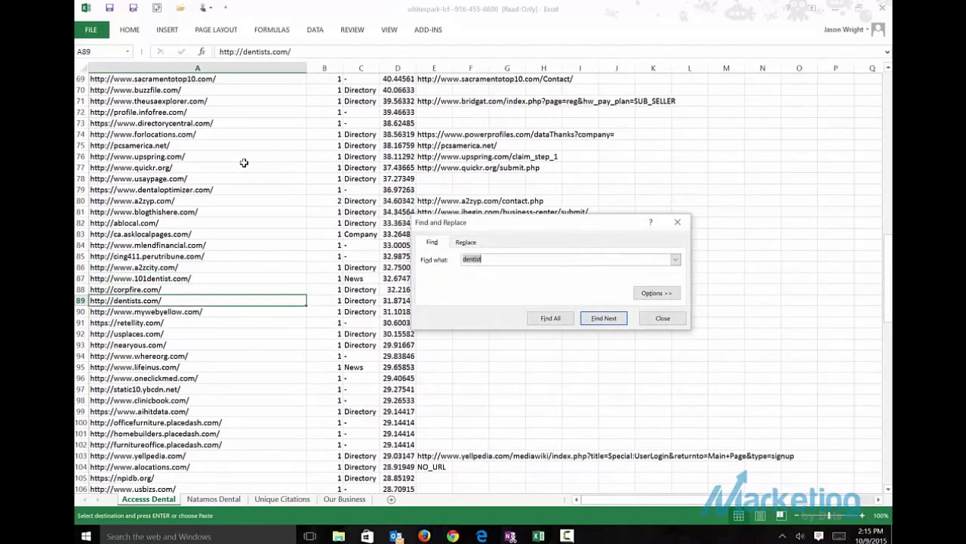
key(BackSpace)
key(Escape)
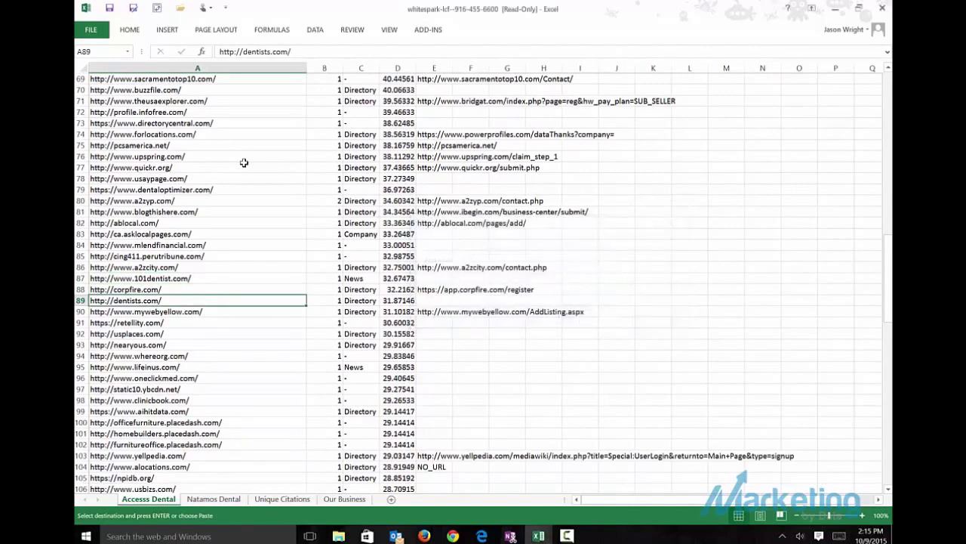
key(ctrl+c)
key(alt)
Load the copied dentists.com address in Firefox, scroll its homepage, then return to Excel.
key(alt+Tab)
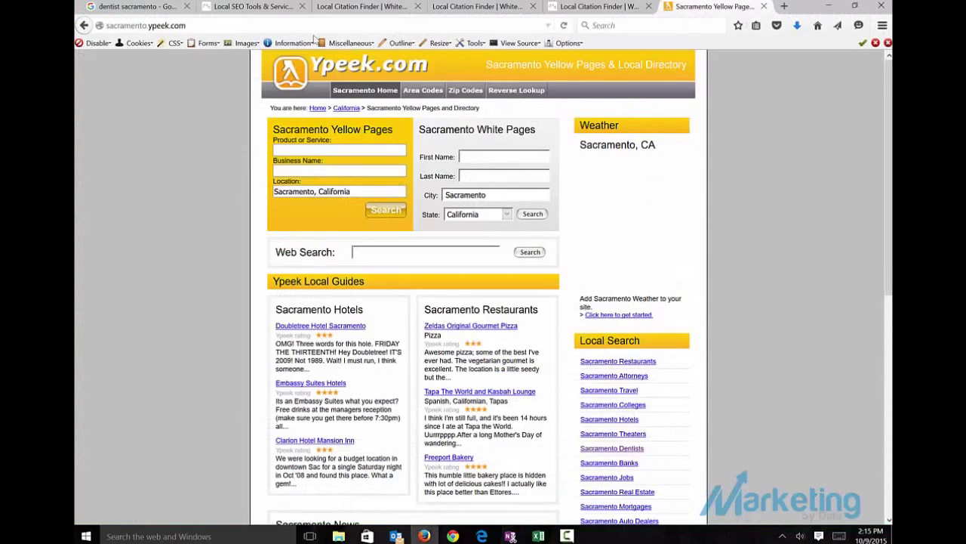
click(337, 27)
key(ctrl+v)
key(Return)
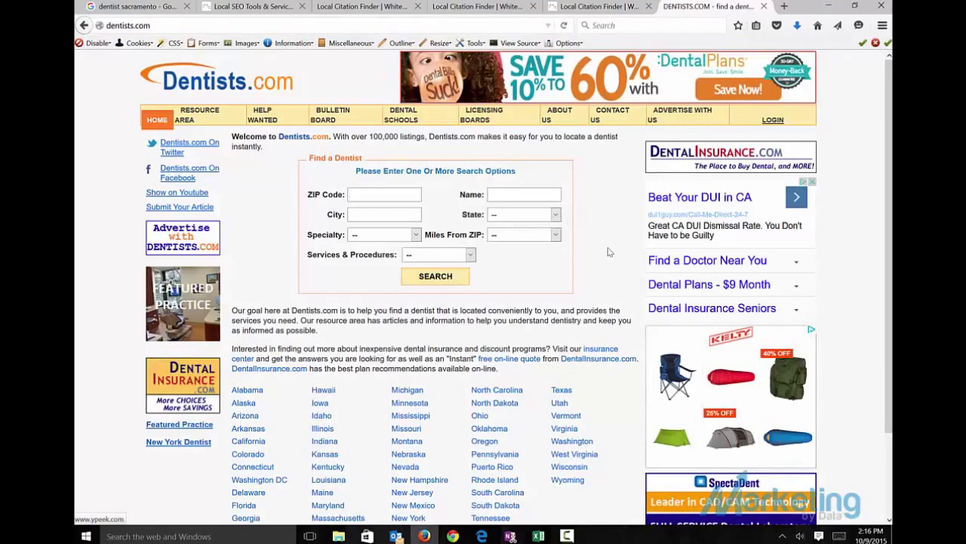
scroll(610, 252, down, 3)
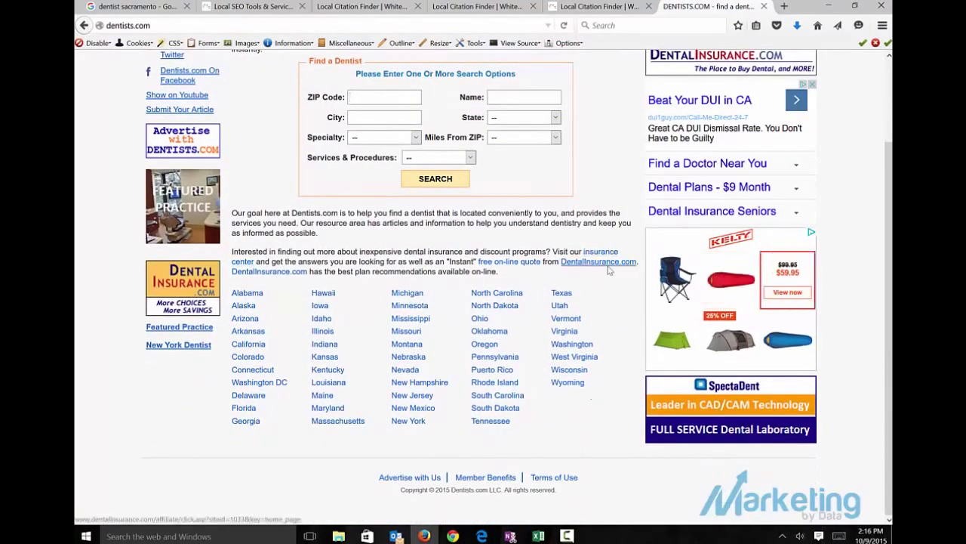
key(alt+Tab)
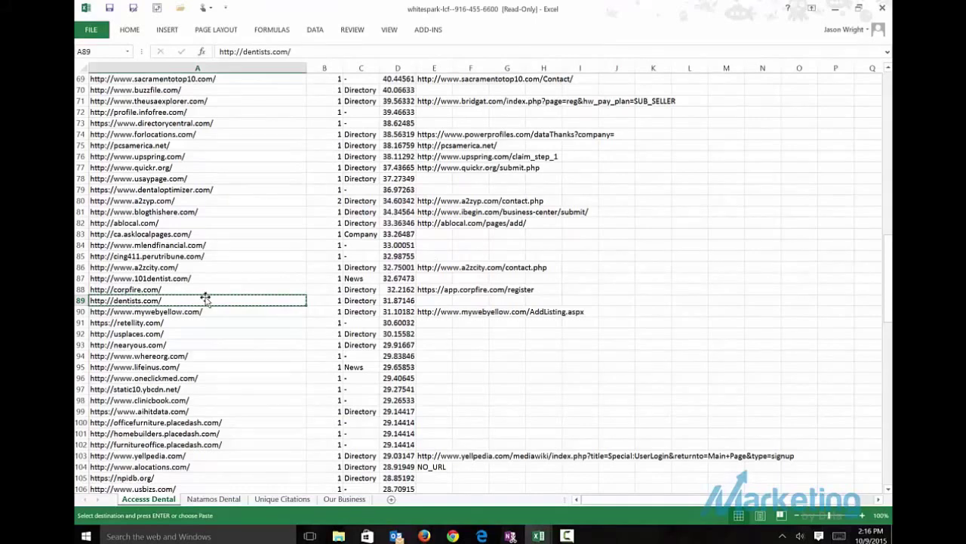
key(ctrl+Home)
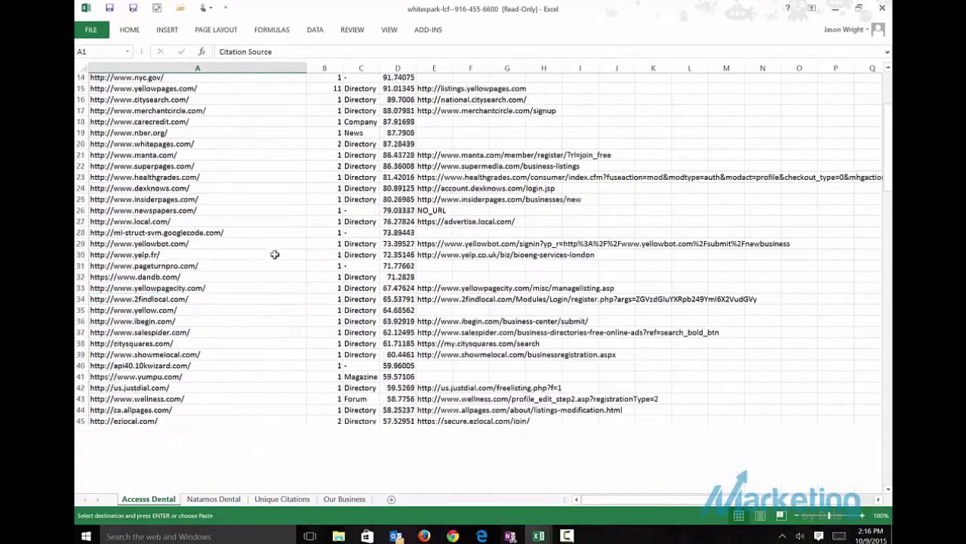
key(Right)
key(Right)
key(Right)
key(Down)
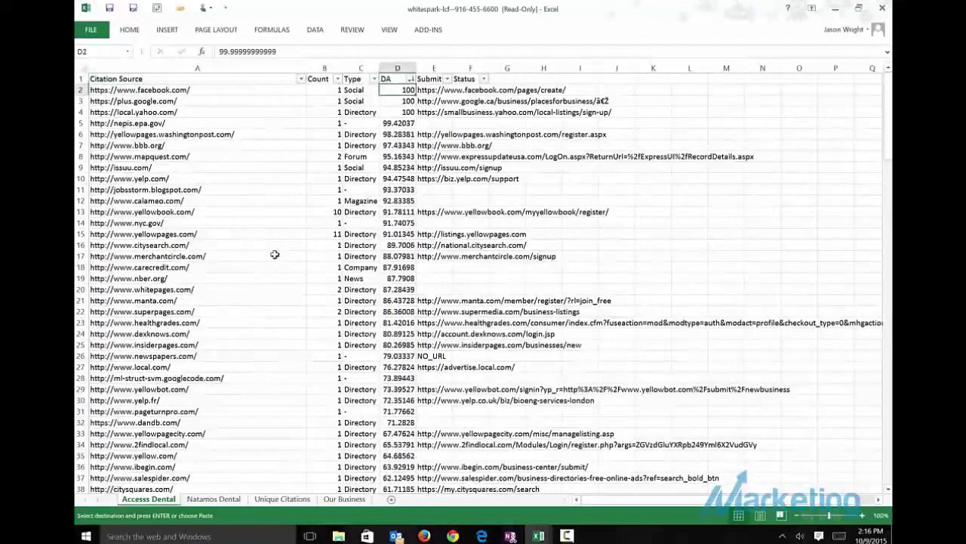
key(shift+Down)
key(shift+Down)
key(shift+Down)
key(shift+Down)
key(shift+Down)
key(shift+Down)
key(shift+Down)
key(shift+Down)
key(shift+Down)
key(shift+Down)
key(shift+Down)
key(shift+Down)
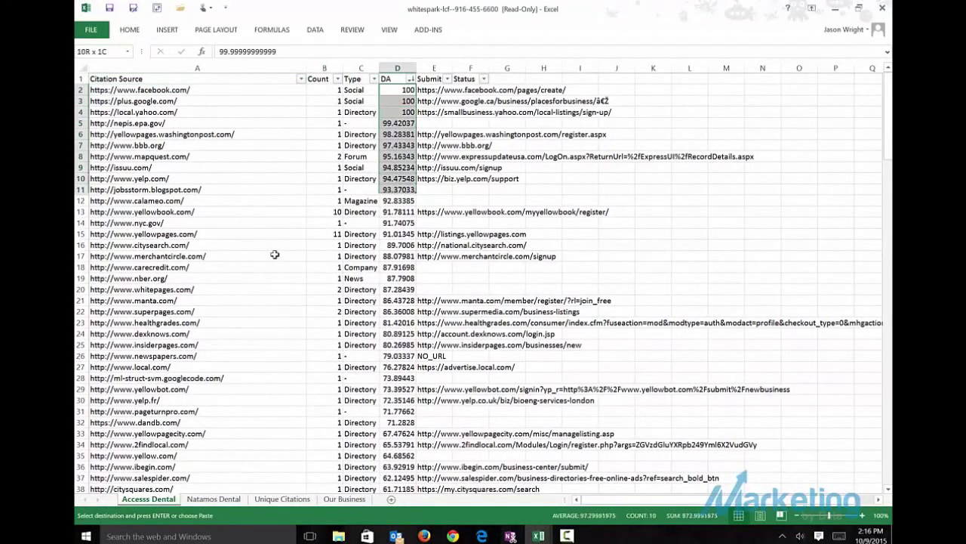
key(shift+Down)
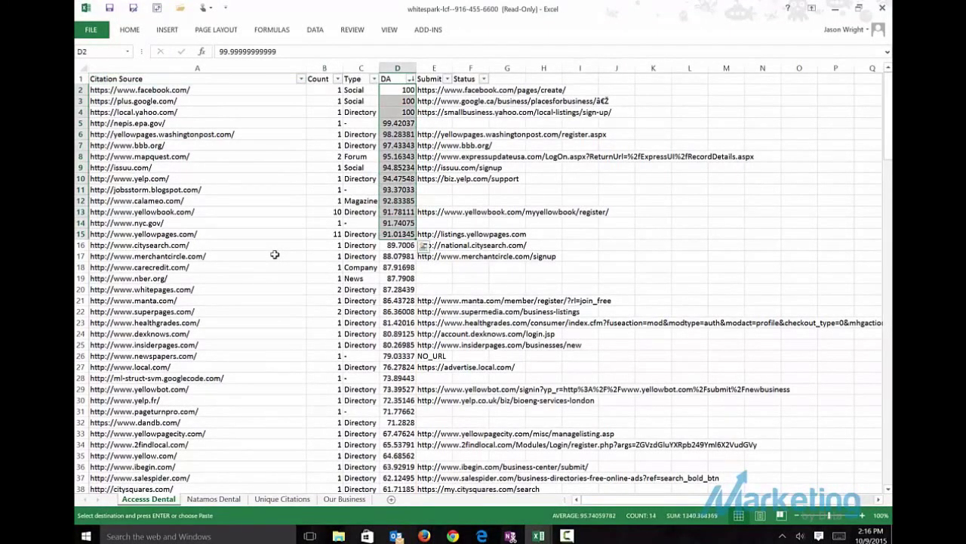
key(Home)
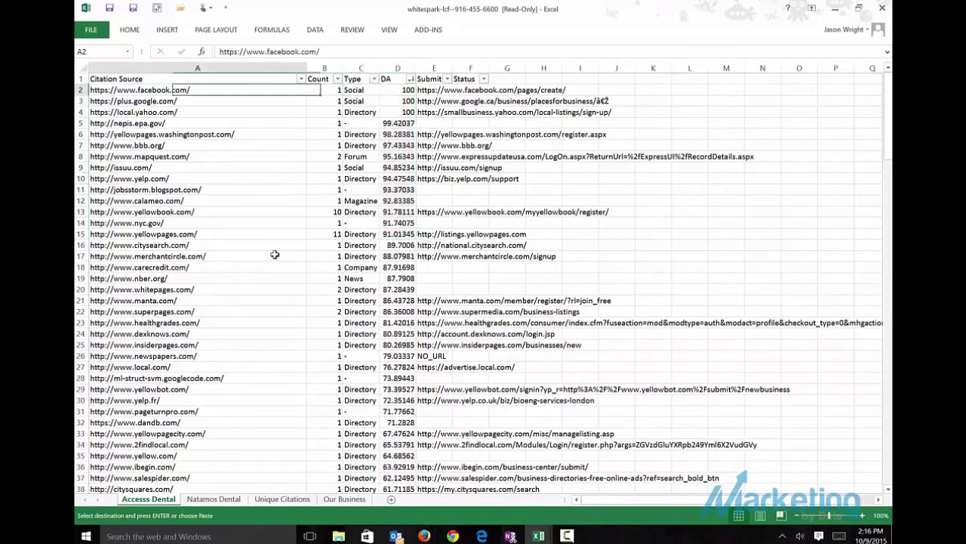
key(Right)
key(Right)
key(Right)
key(Right)
key(Right)
key(Right)
key(Right)
key(Right)
key(Right)
key(Right)
key(Up)
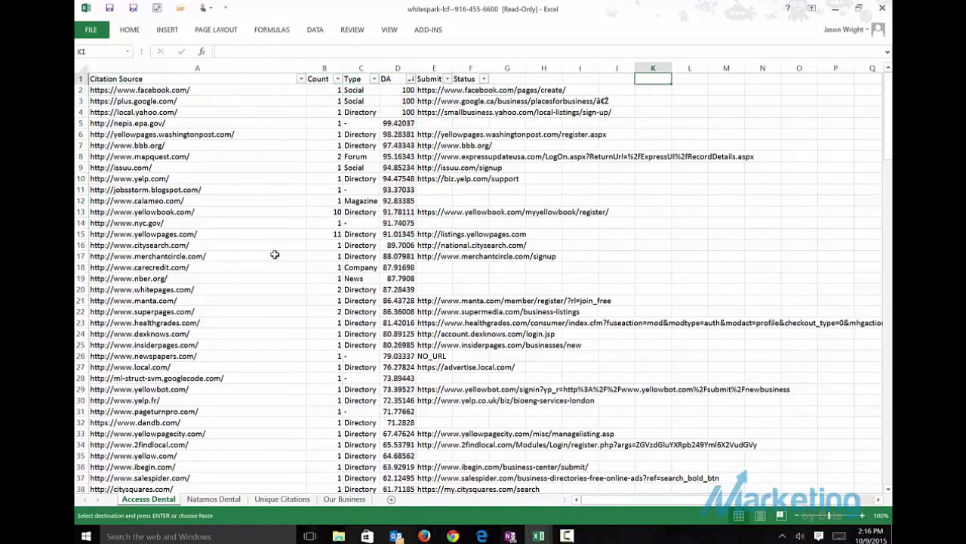
key(Down)
key(Down)
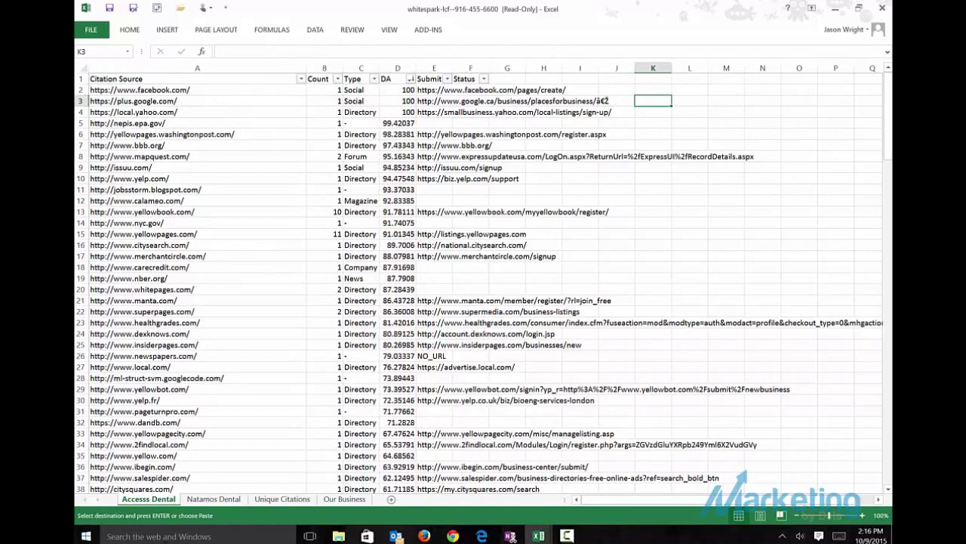
Launch Notepad and write the plan: DA 90+ sites first, niche directories second, the rest third.
click(170, 536)
text(notepad)
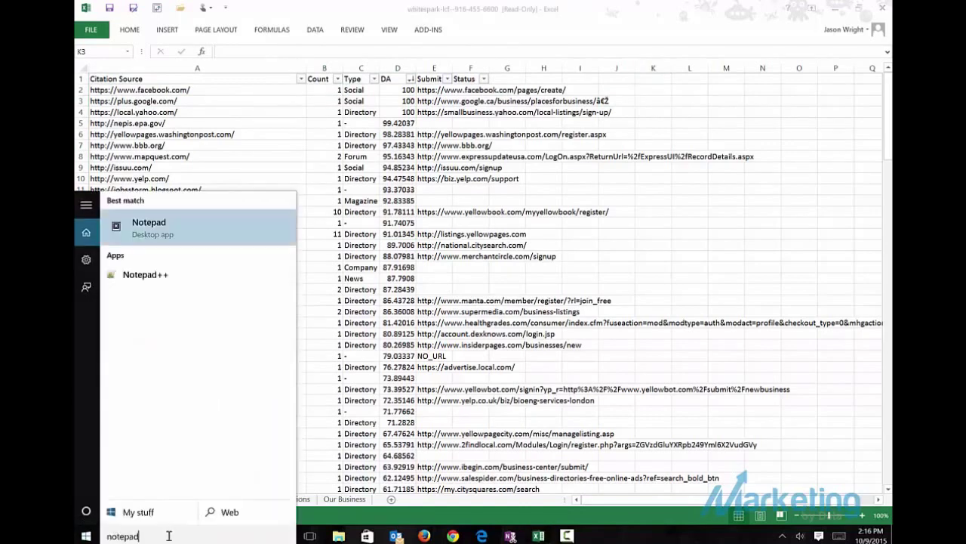
key(Return)
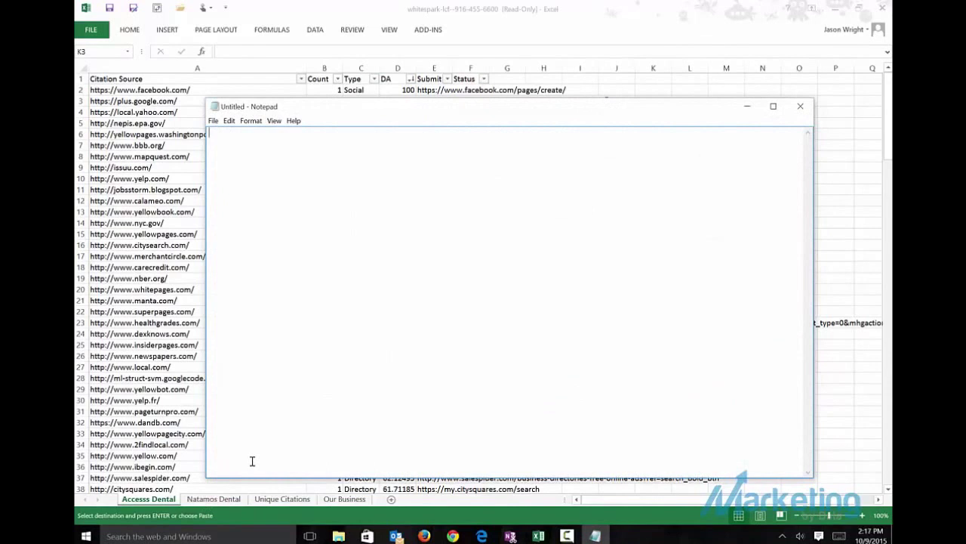
text(Start with)
text( DA's of )
text(90+ )
text(2)
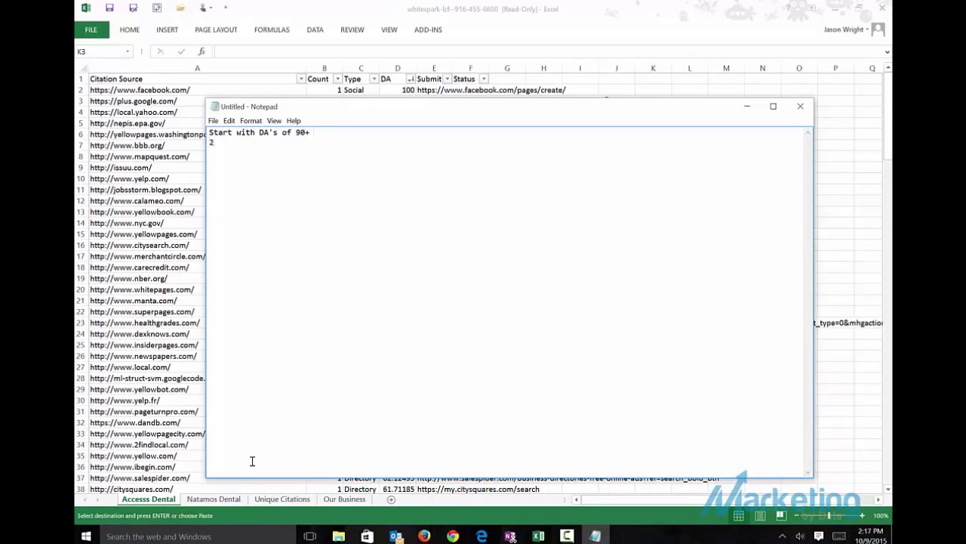
text(nd I build out on the ni)
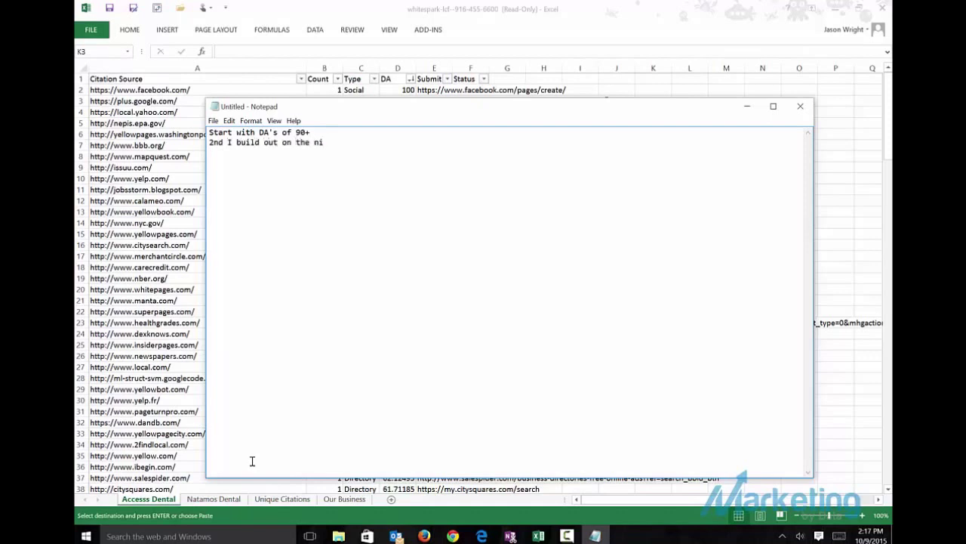
text(che )
text(dir)
text(ectories )
text(3)
text(rd I build)
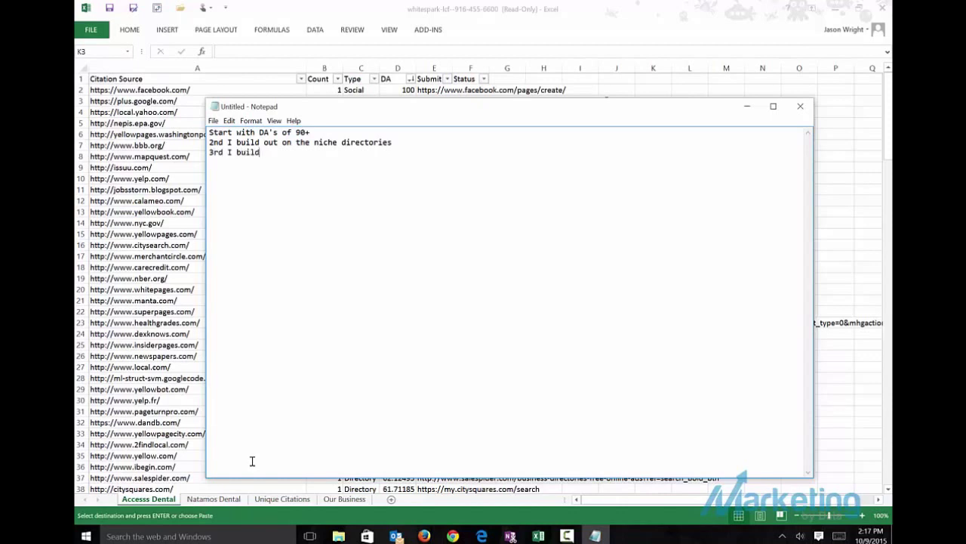
text( out the remaining)
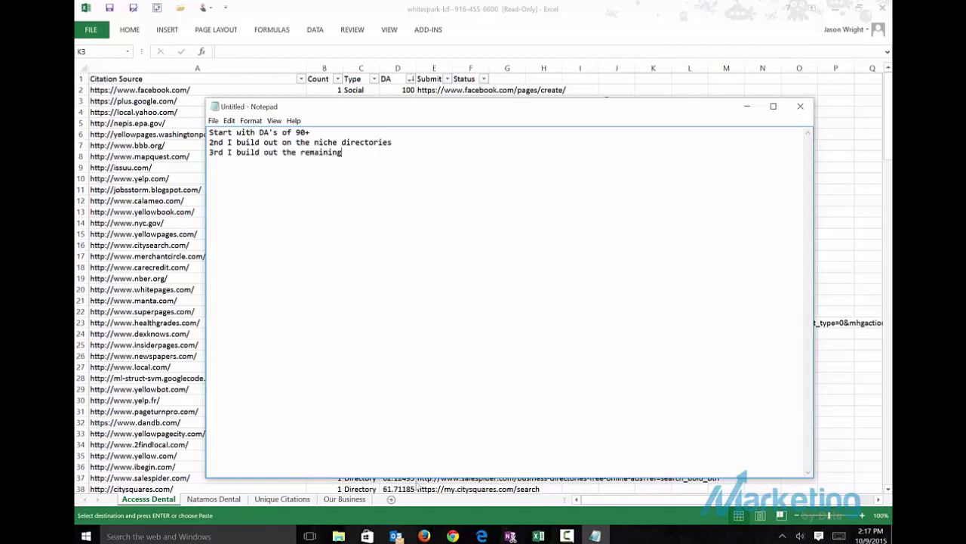
key(alt+Tab)
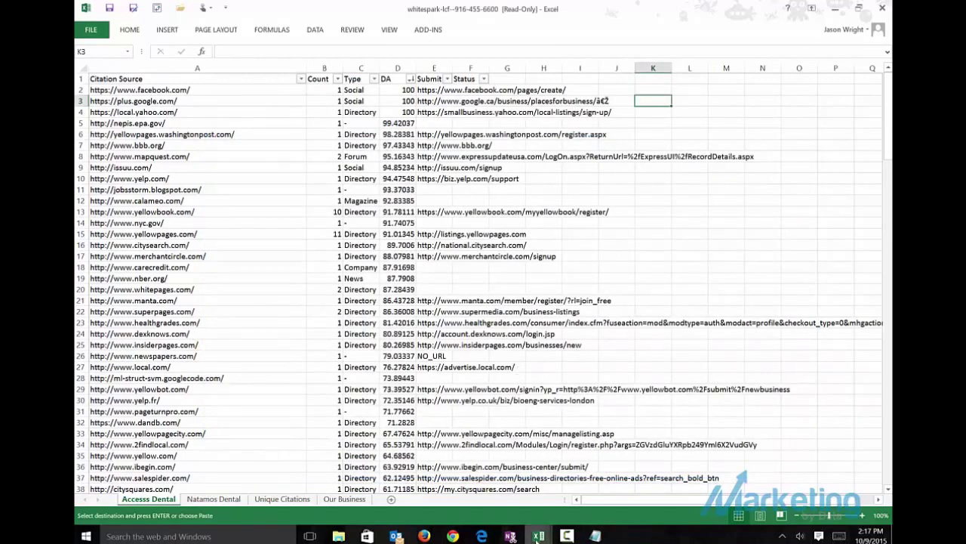
Switch to the second citation workbook's Bus Info sheet from the Excel taskbar thumbnail.
mouse_move(539, 533)
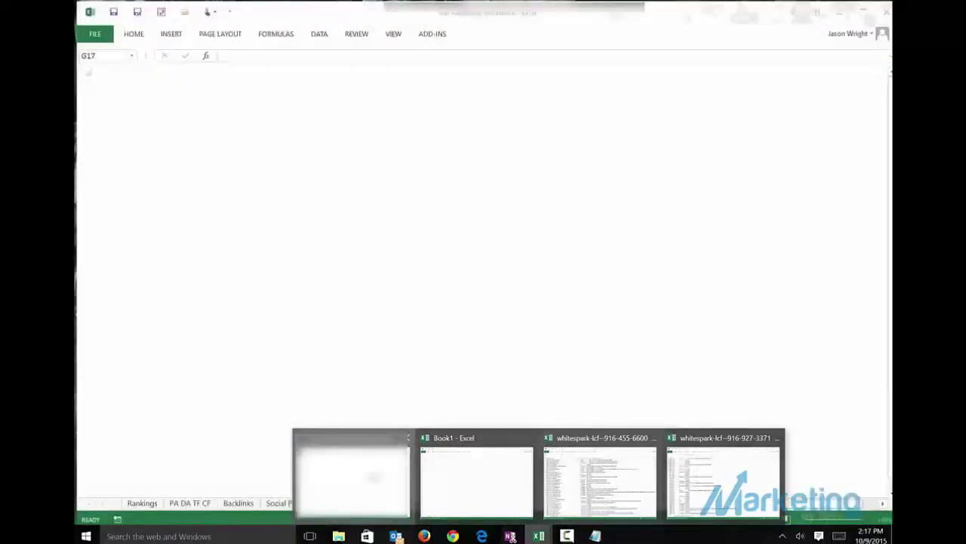
click(371, 476)
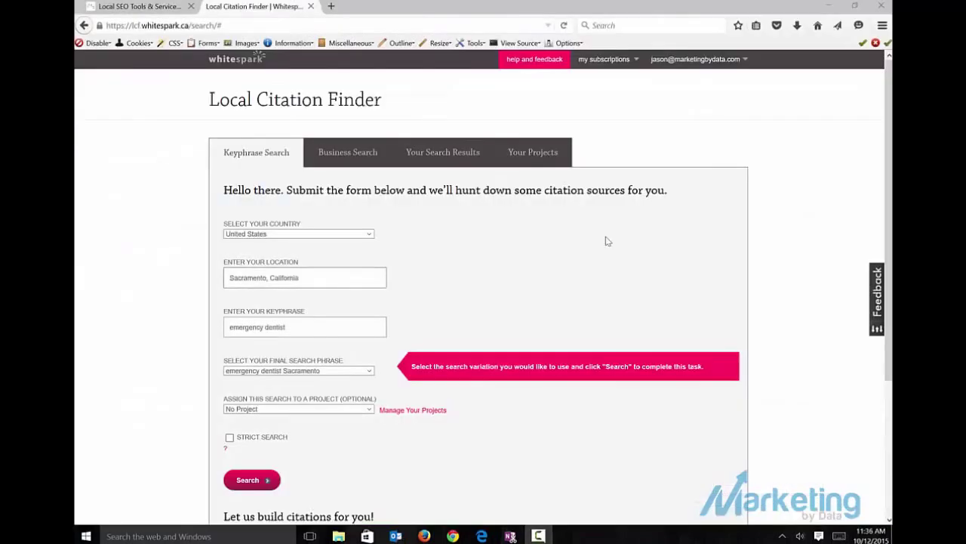
Submit the Whitespark search for 'emergency dentist' in Sacramento, California.
click(524, 234)
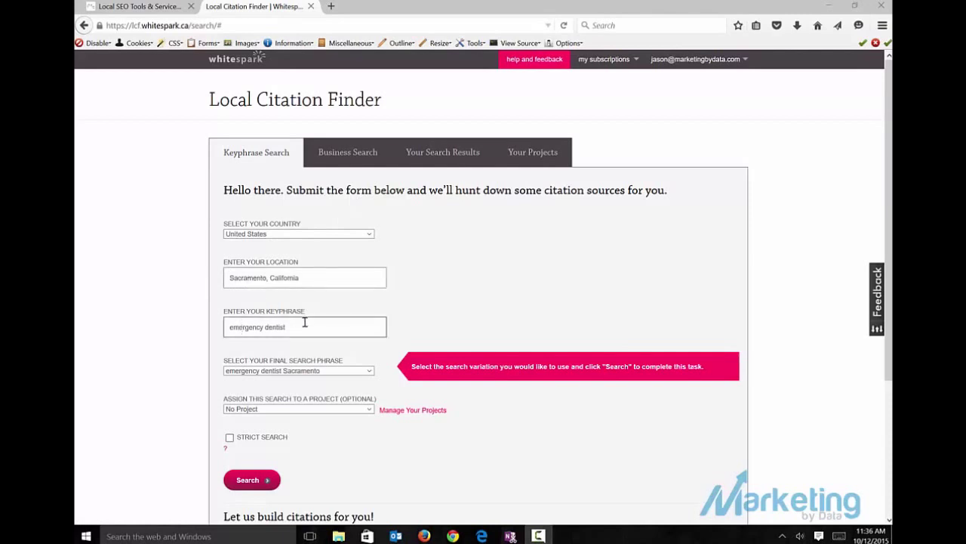
click(250, 480)
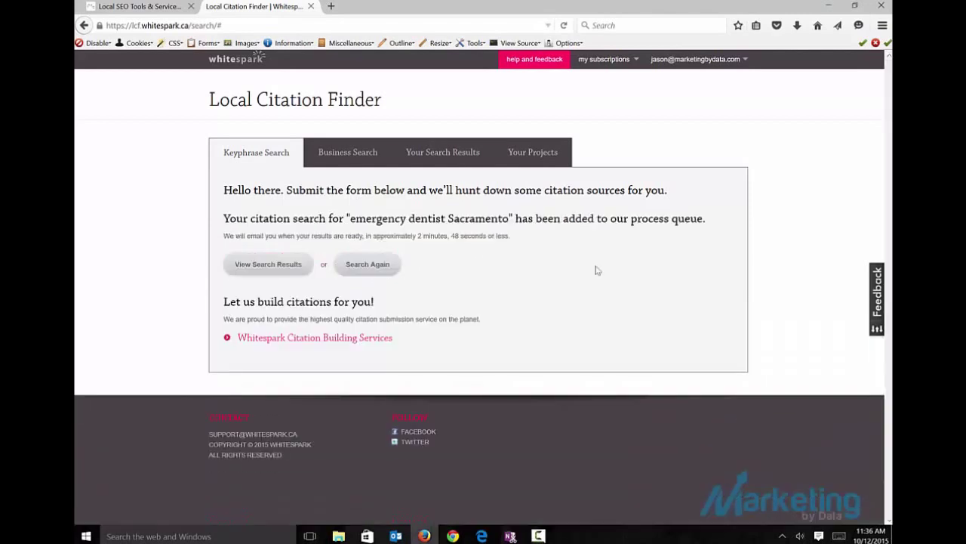
Open the completed searches list showing 'emergency dentist Sacramento' with 197 sources.
click(262, 265)
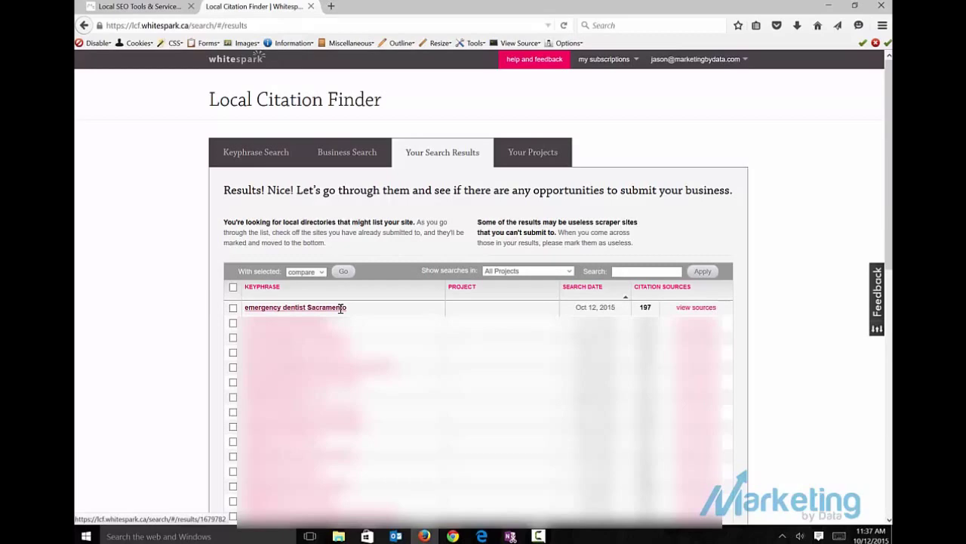
Open the 'emergency dentist Sacramento' results and scroll through its citation sources table, led by clinicadental.us.
click(341, 308)
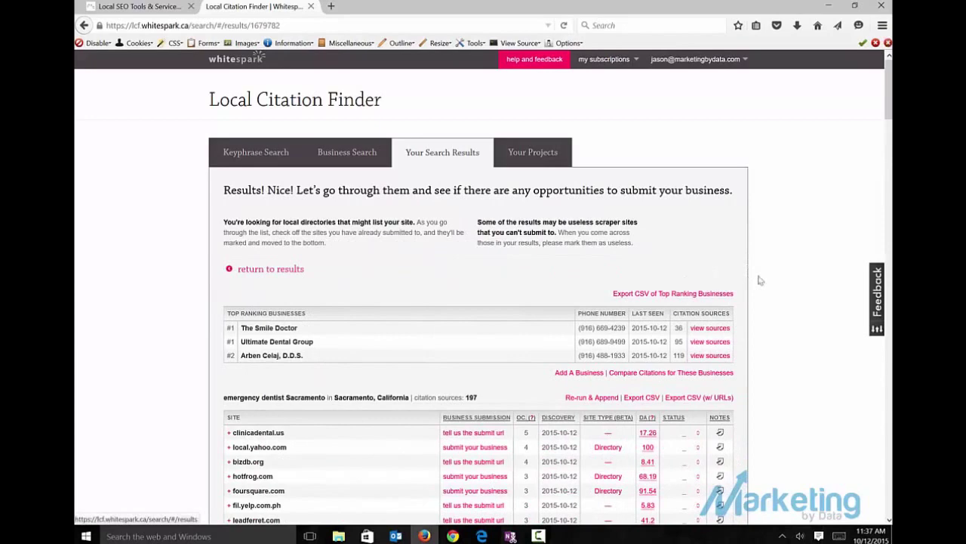
scroll(775, 291, down, 5)
scroll(775, 292, up, 3)
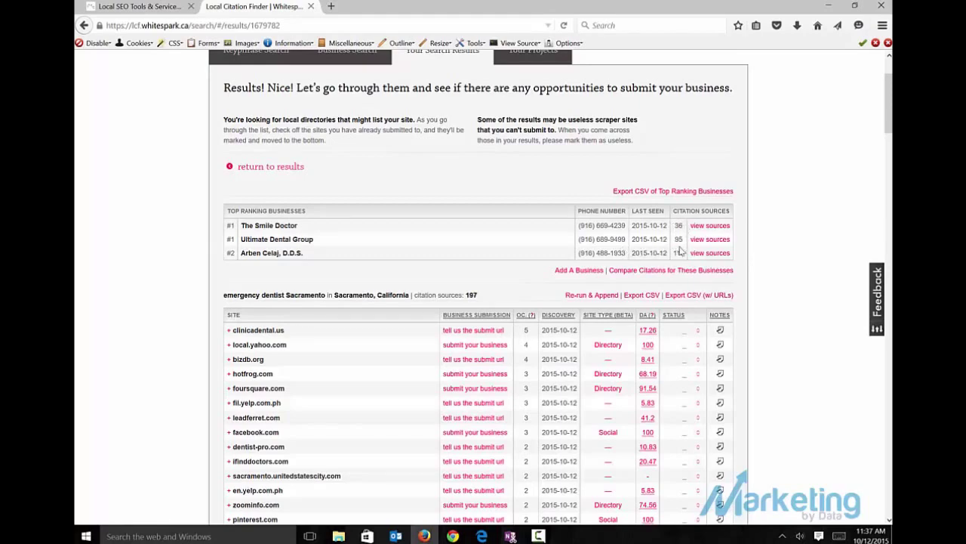
scroll(759, 318, down, 5)
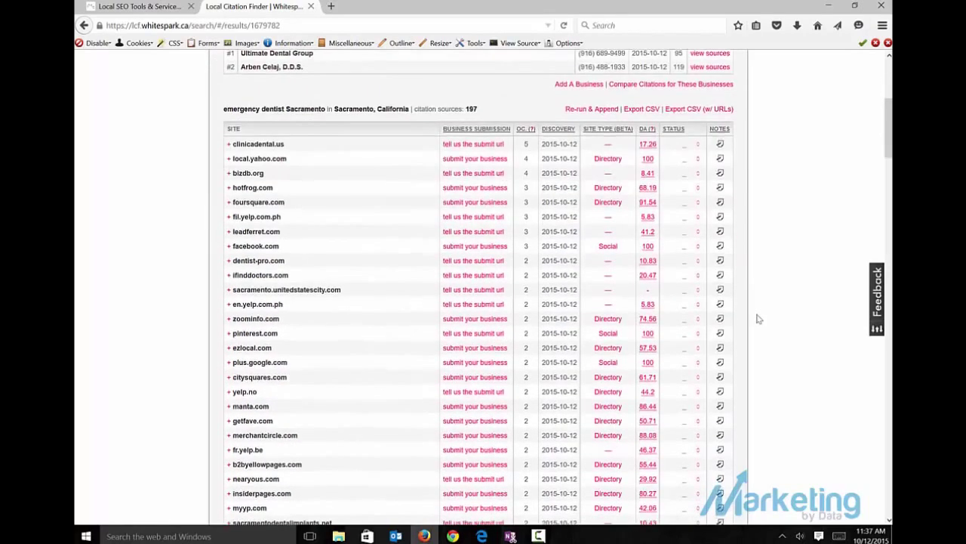
scroll(403, 194, up, 2)
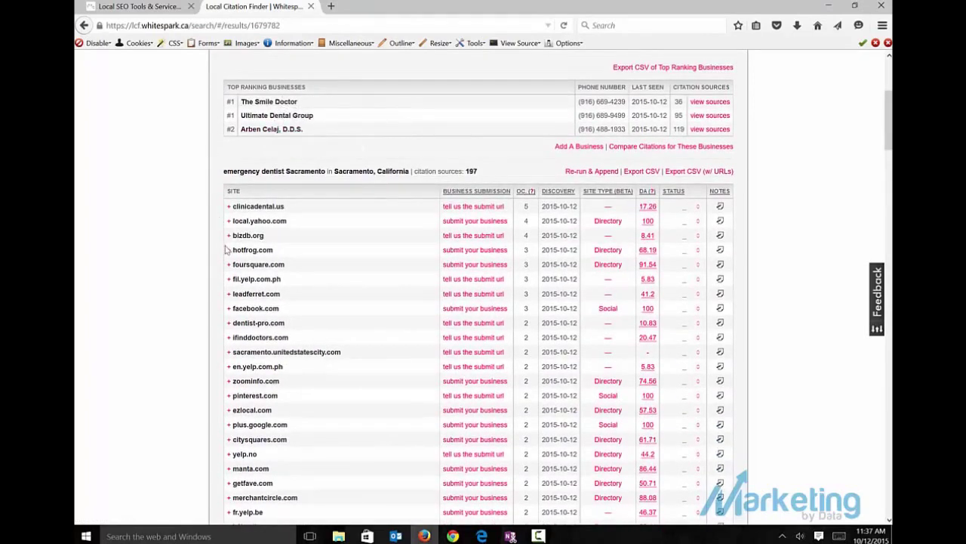
scroll(212, 263, down, 5)
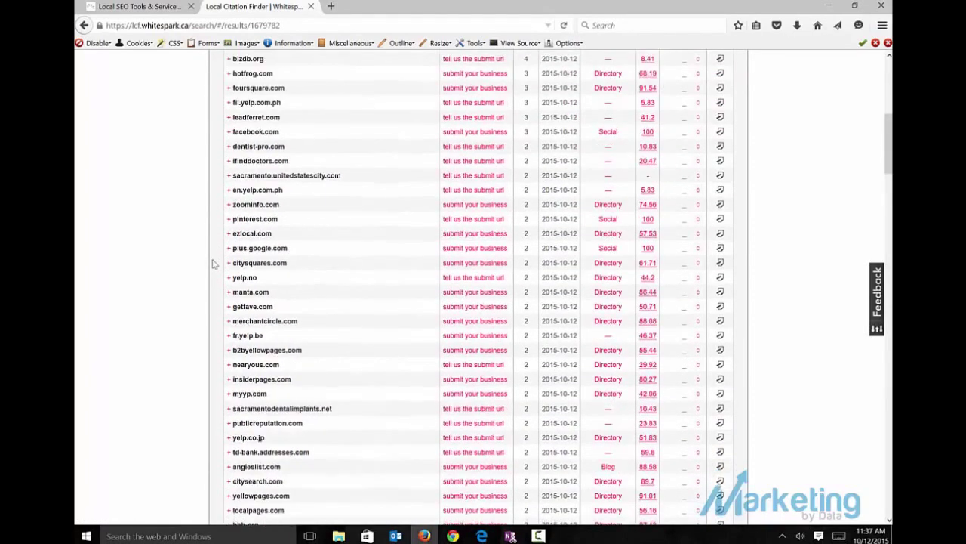
scroll(212, 263, up, 4)
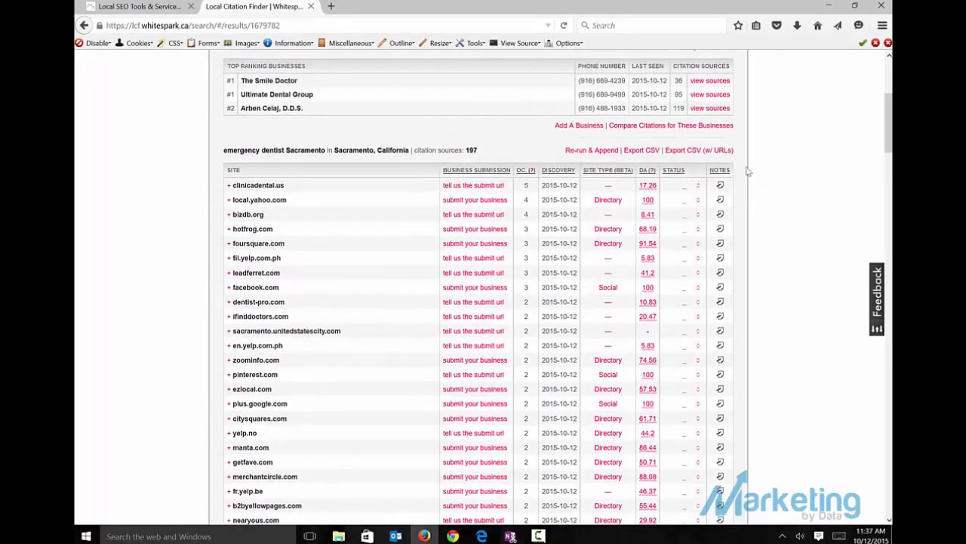
scroll(764, 169, up, 6)
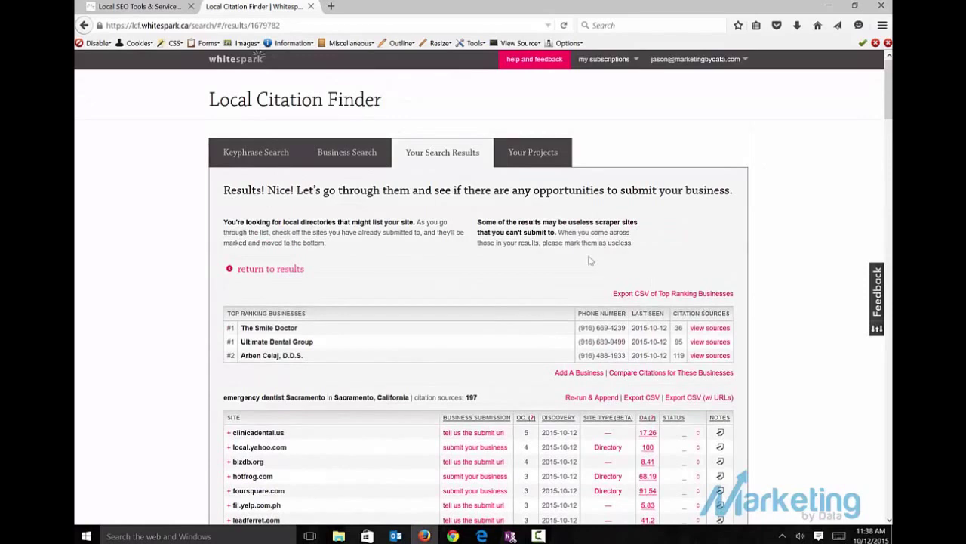